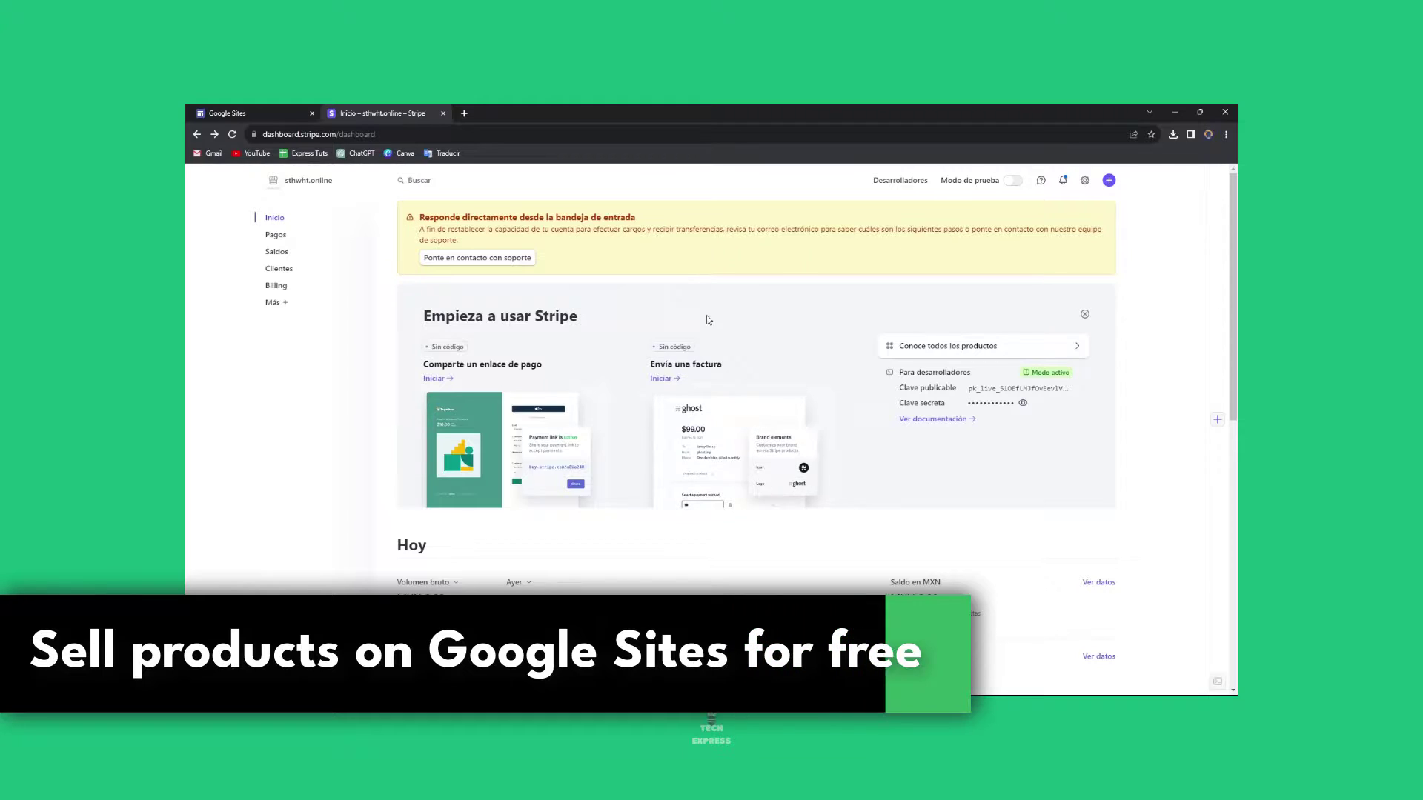
Switch from the Stripe dashboard to the Google Sites home page
click(273, 116)
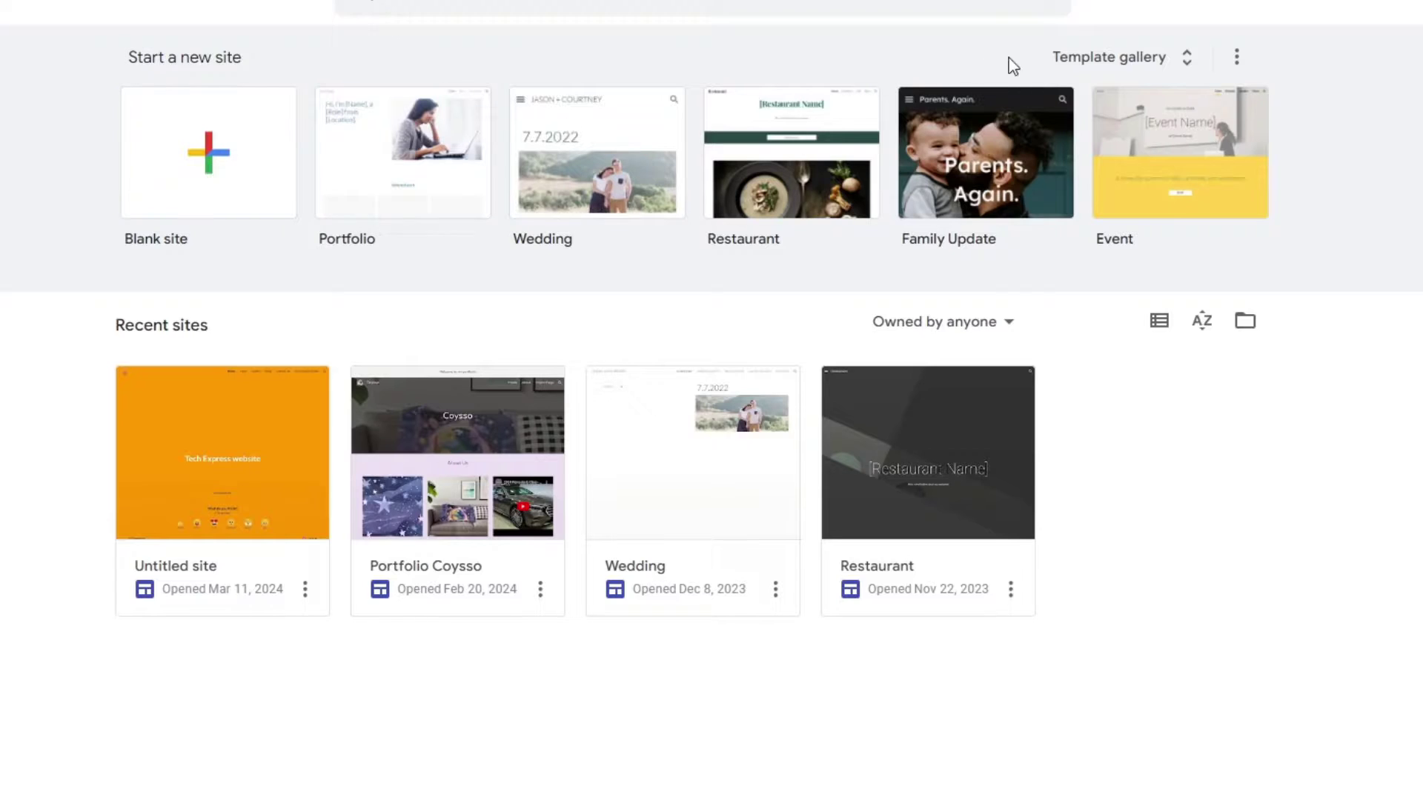
Browse the full template gallery, then start a new Blank site
click(1102, 56)
scroll(853, 202, down, 3)
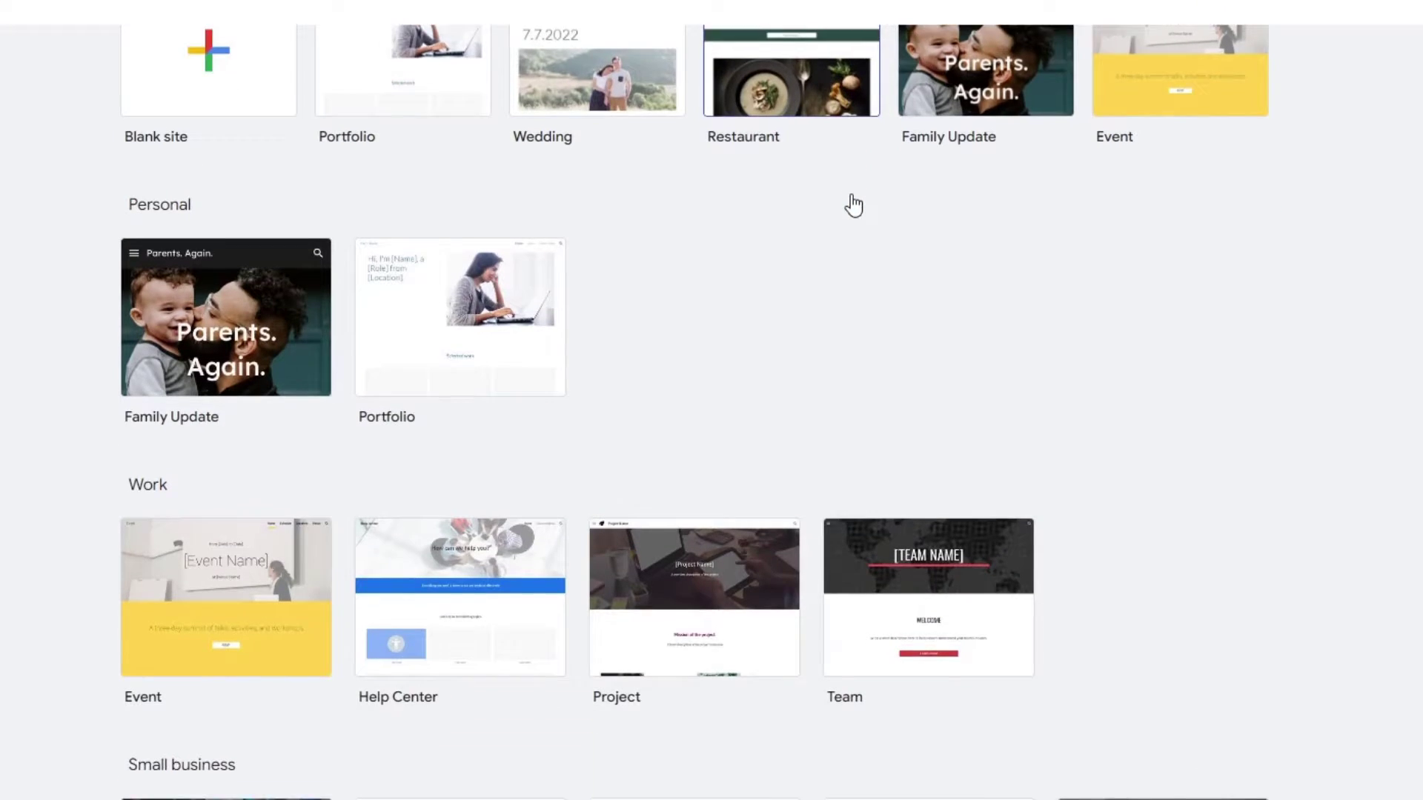
scroll(537, 267, down, 4)
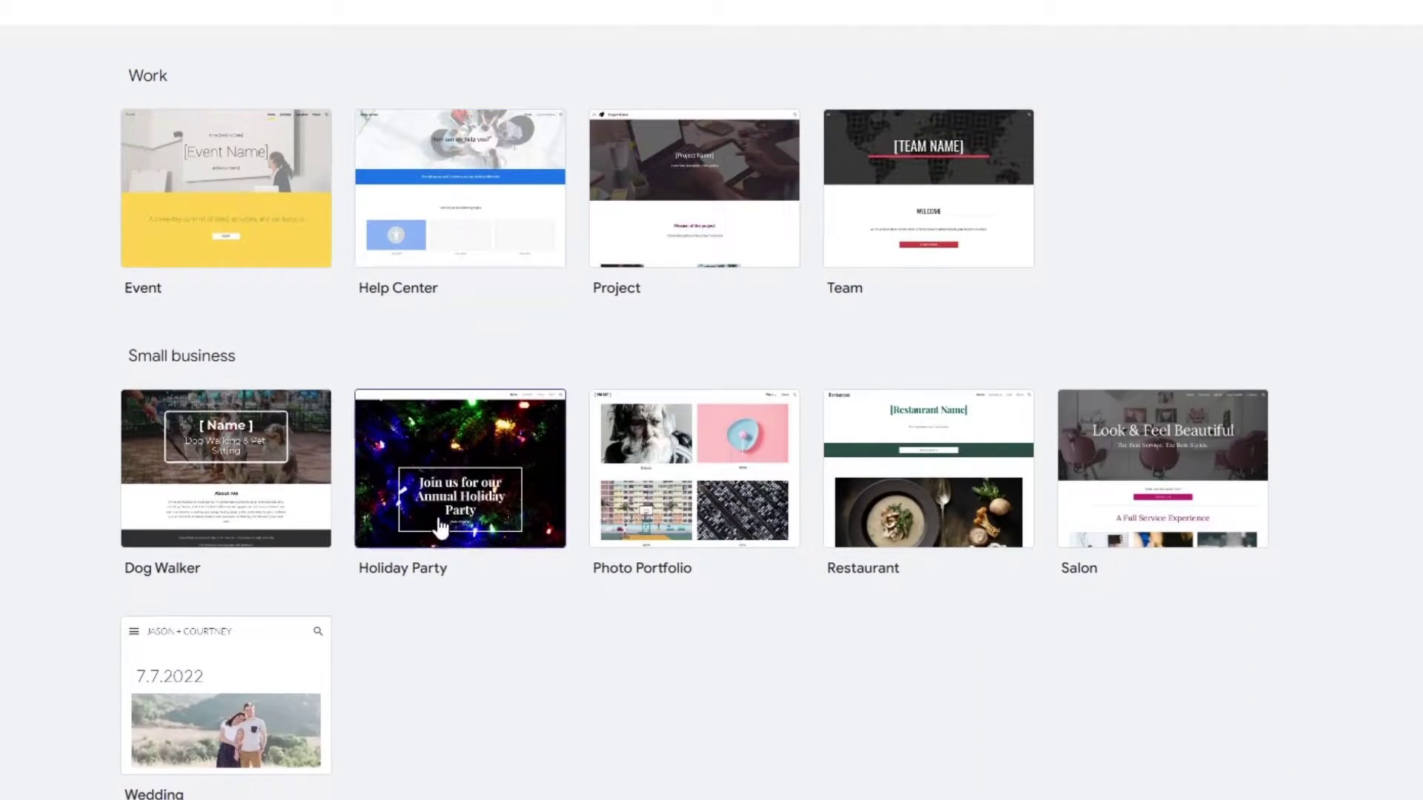
scroll(435, 594, down, 2)
scroll(593, 643, up, 9)
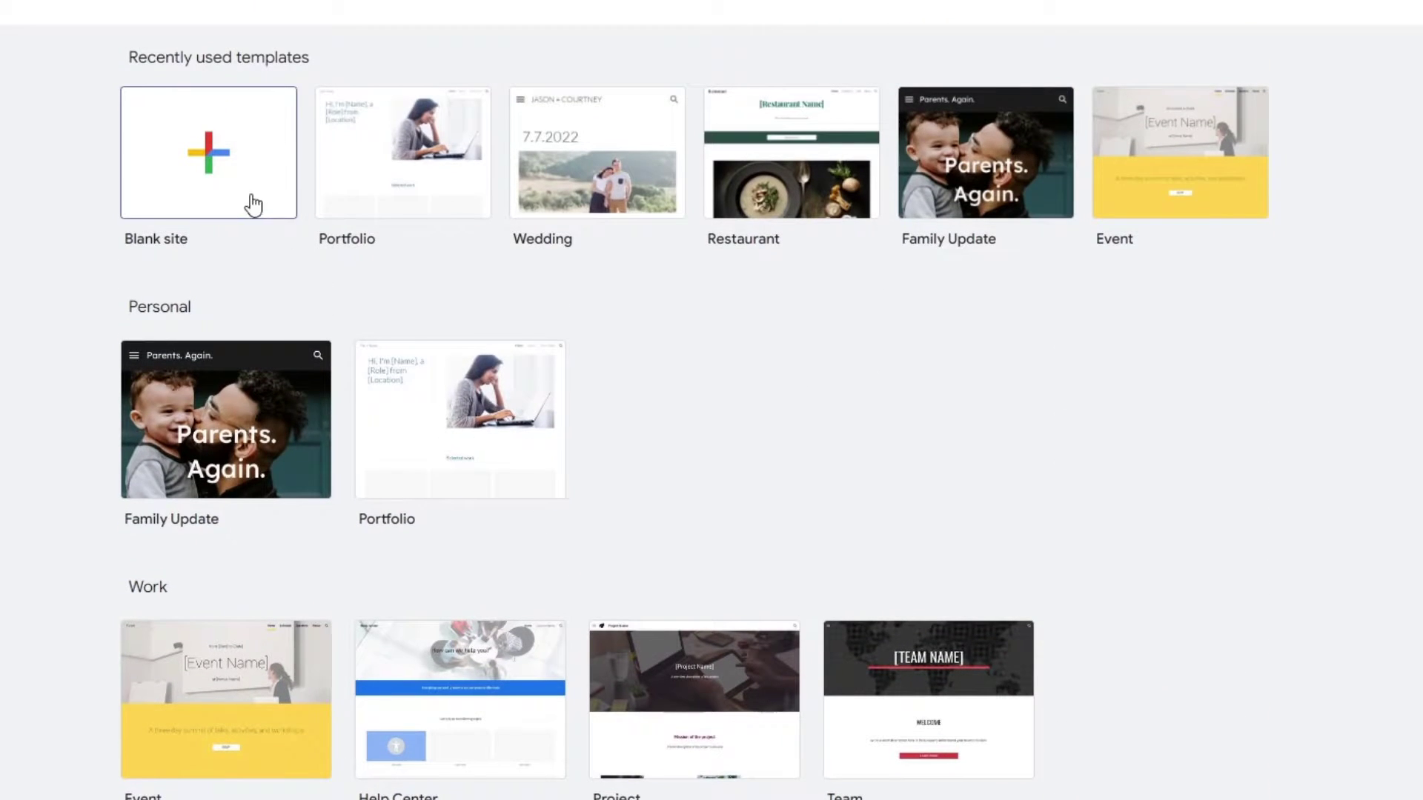
click(178, 180)
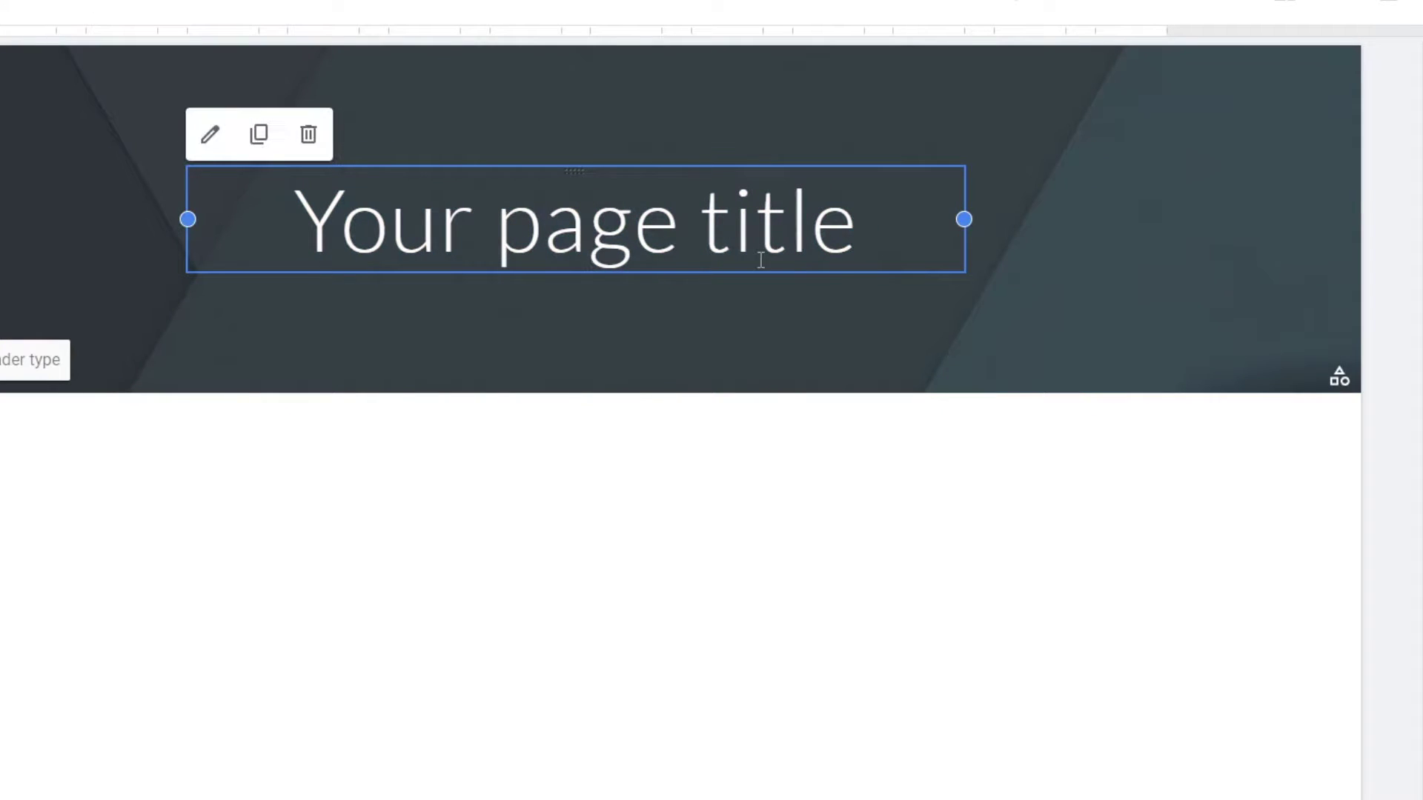
Switch the header type to Title only and delete the sample page title text
click(683, 244)
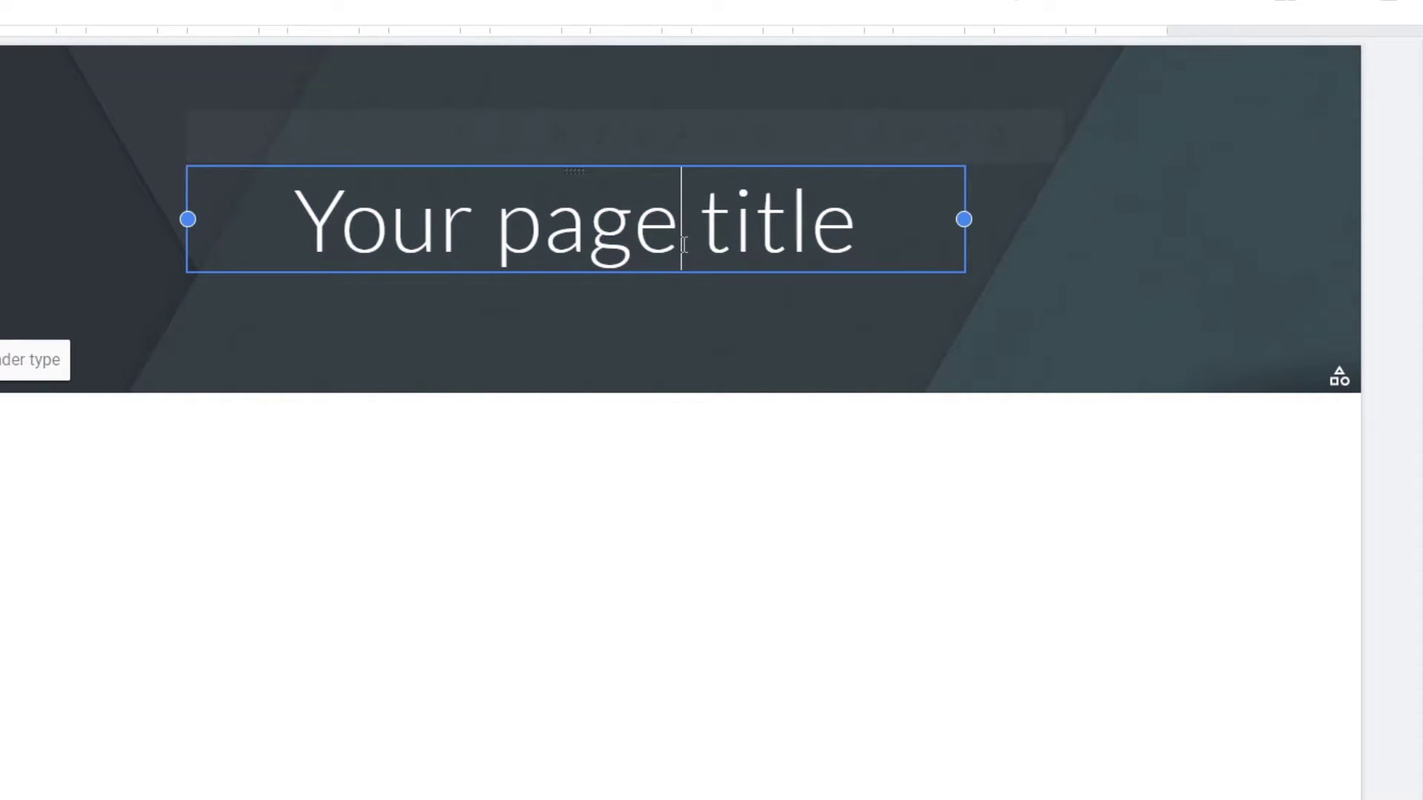
double_click(684, 244)
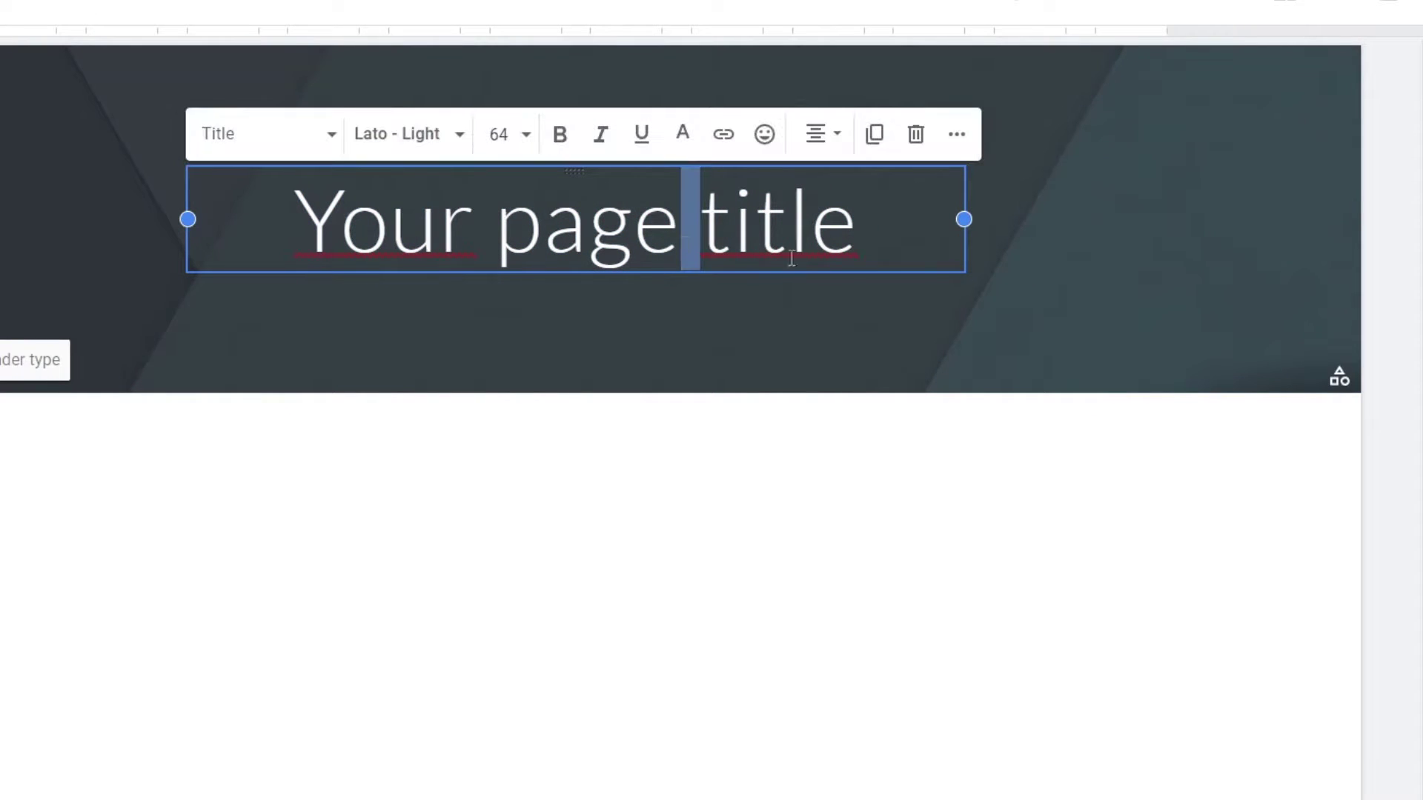
click(15, 365)
click(297, 351)
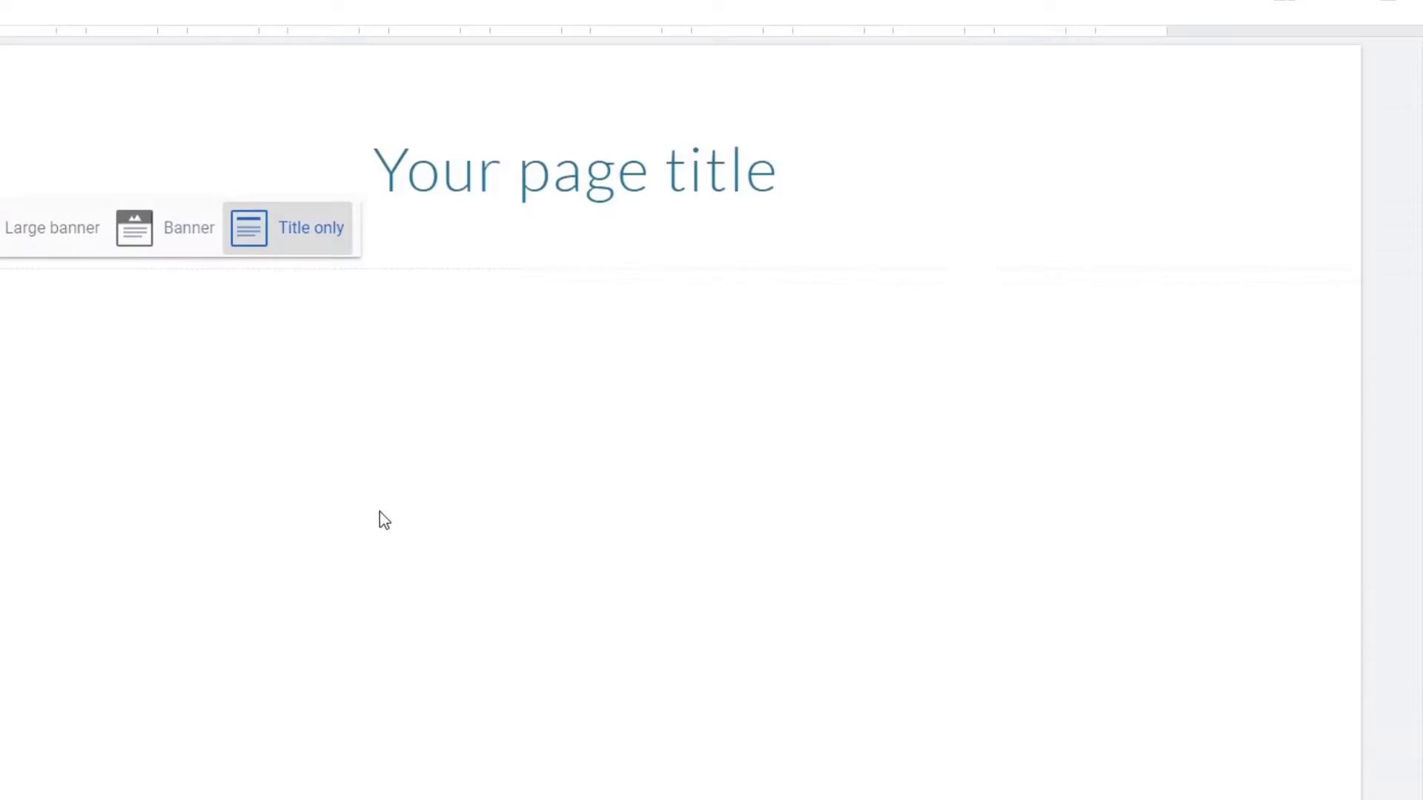
triple_click(702, 165)
key(BackSpace)
click(738, 329)
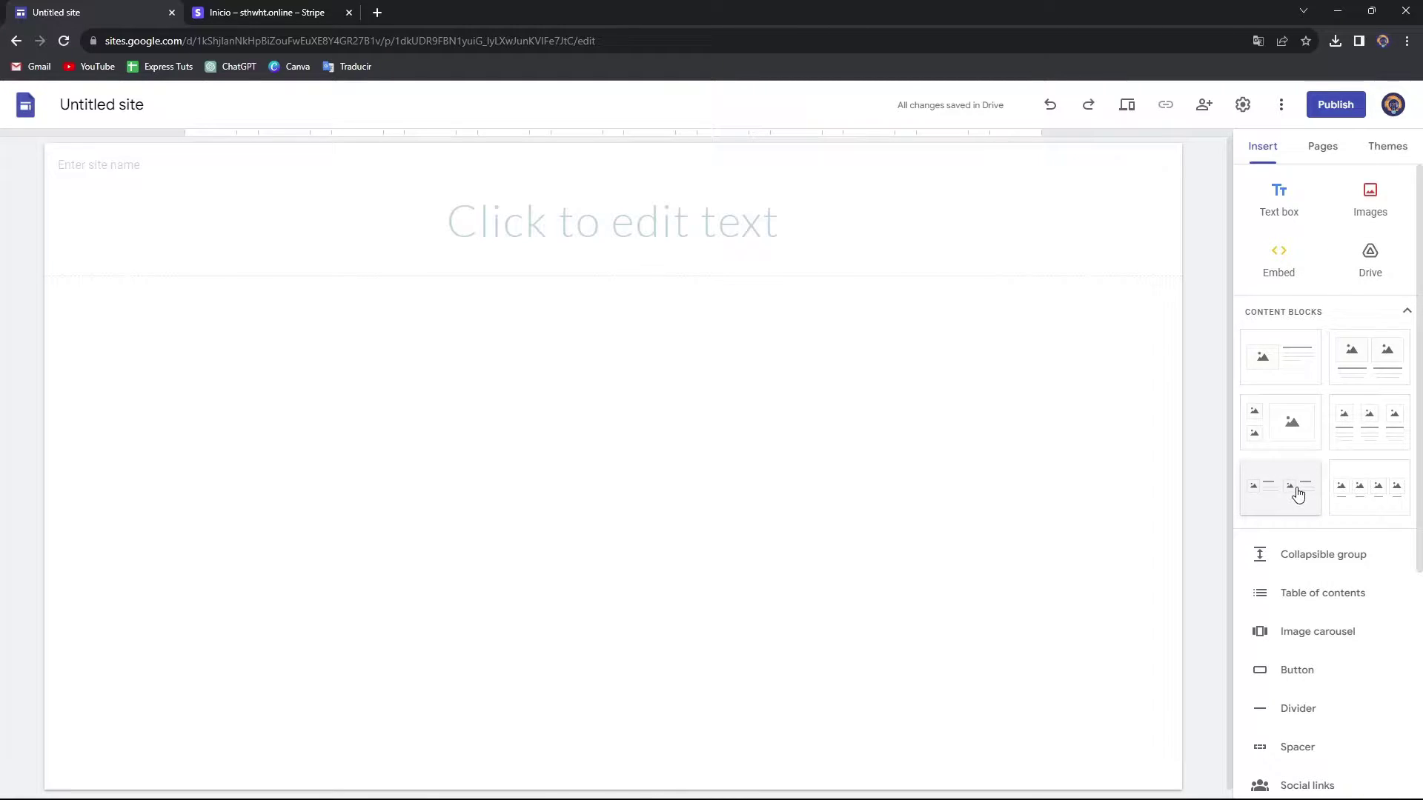
Insert an image-and-text content block below the header and nudge it into place
scroll(1319, 504, down, 1)
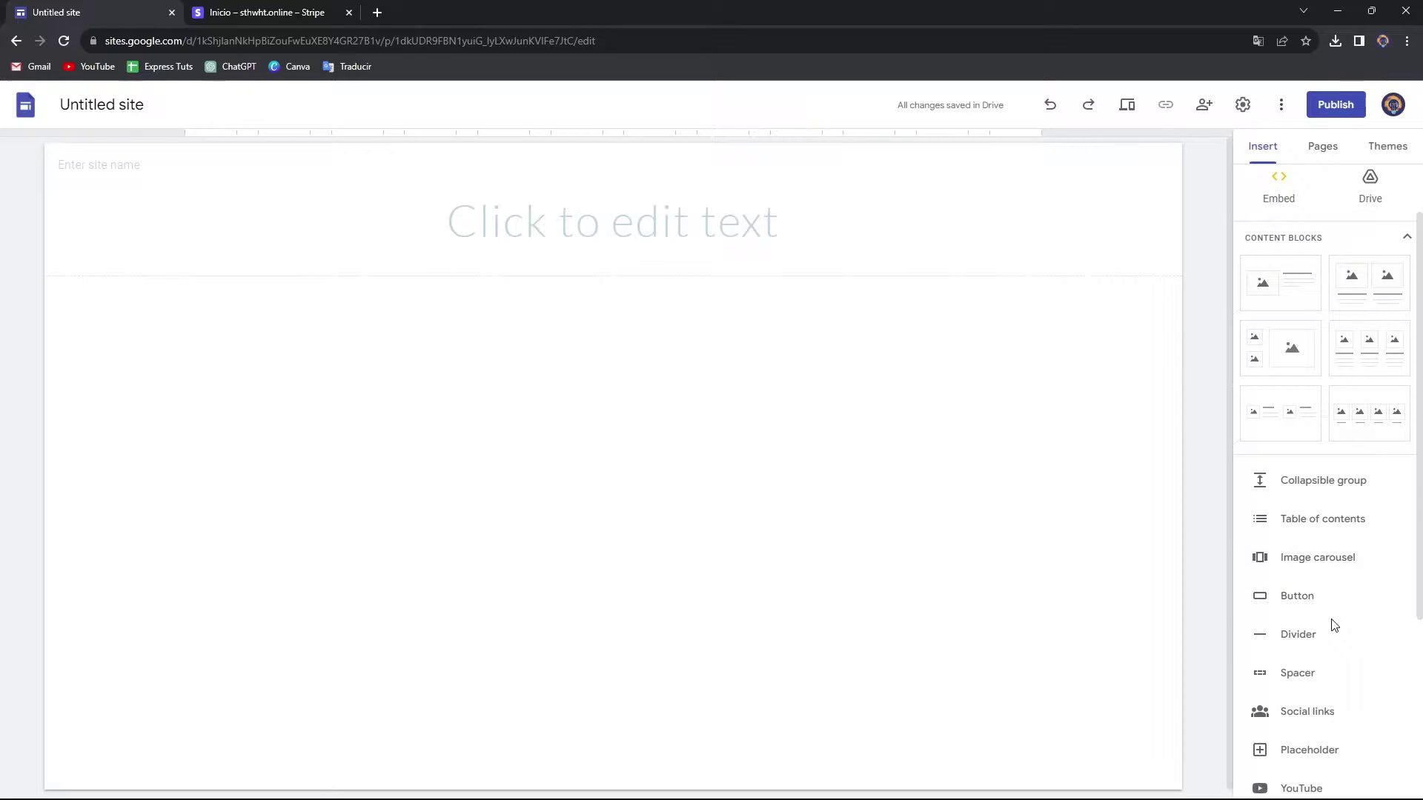
scroll(1355, 667, down, 1)
scroll(1355, 662, down, 3)
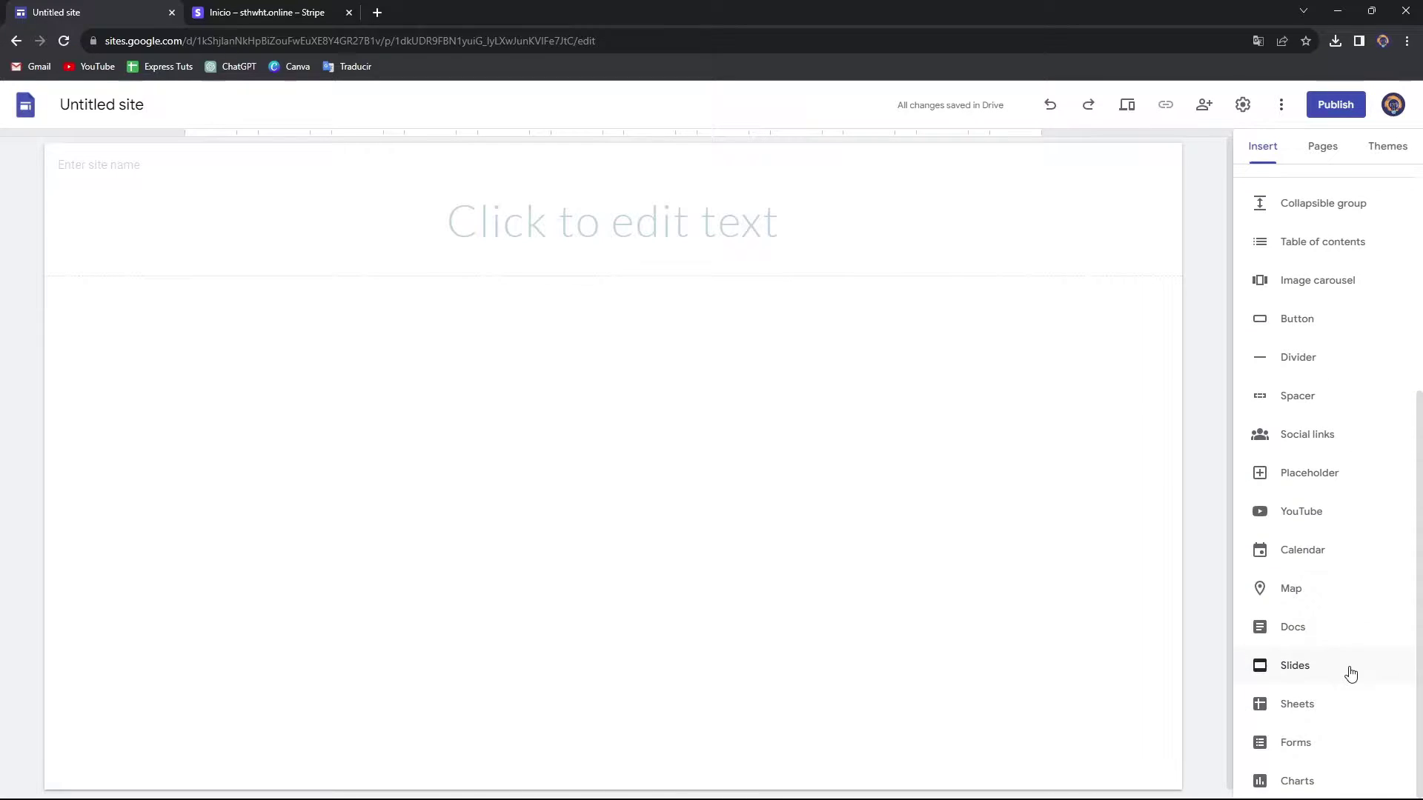
scroll(1316, 768, up, 5)
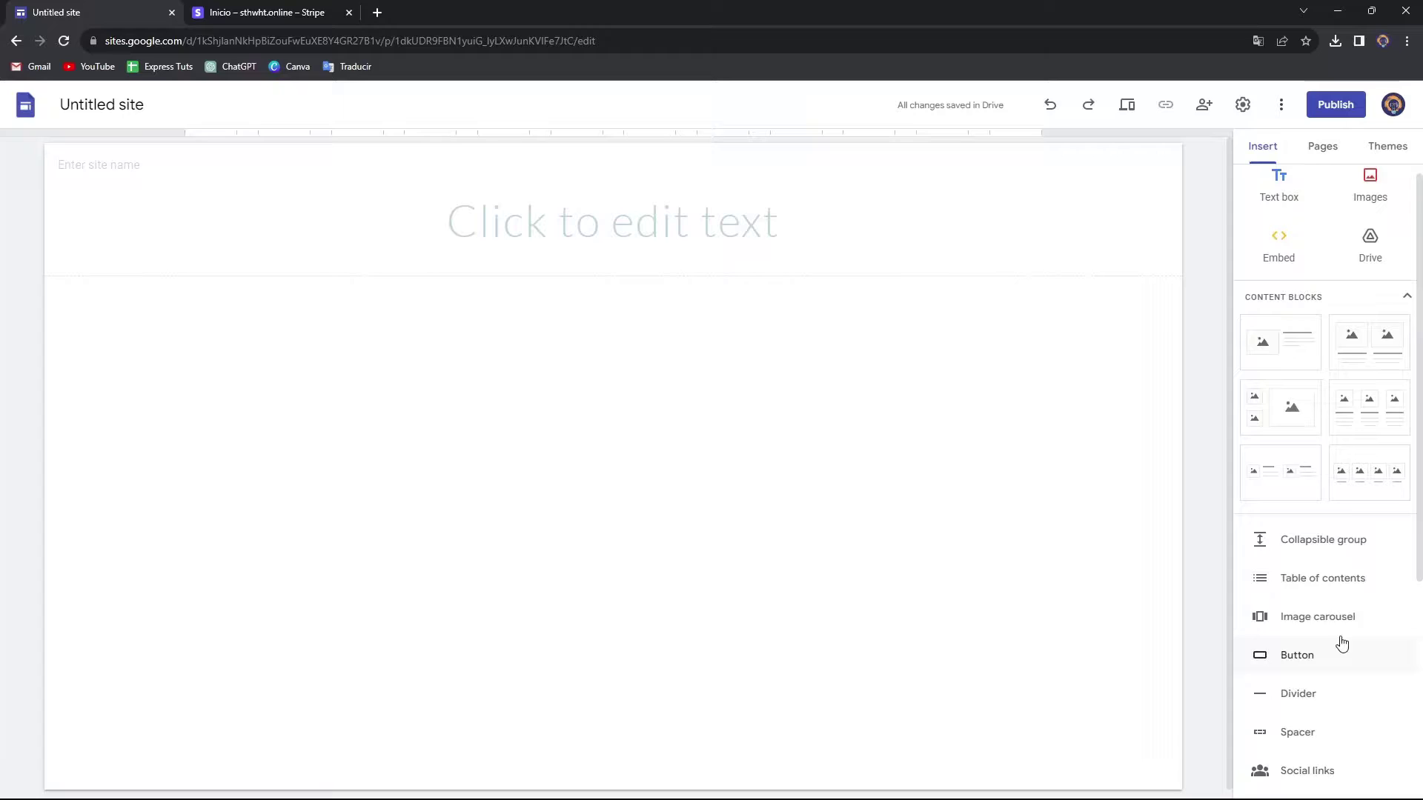
scroll(1333, 576, down, 1)
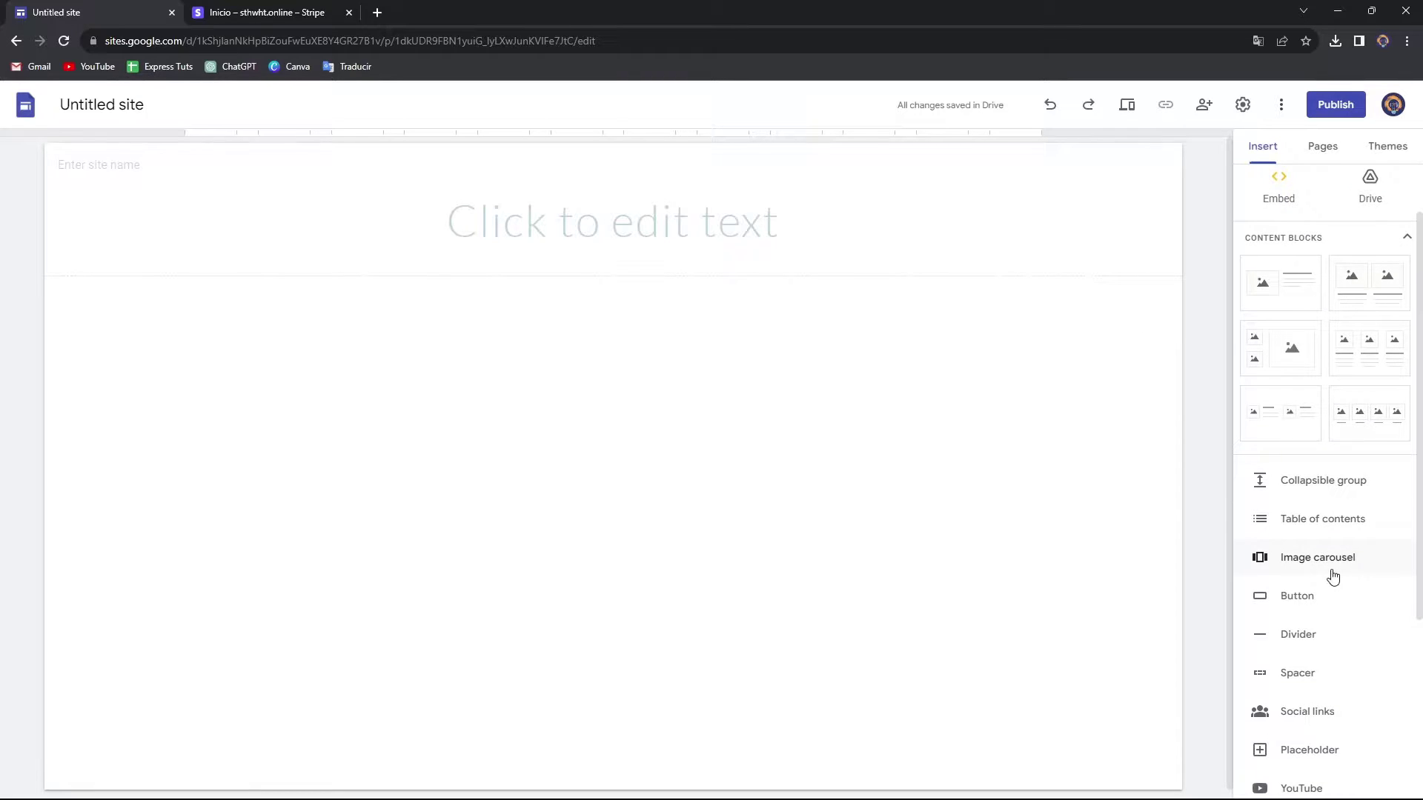
click(1309, 312)
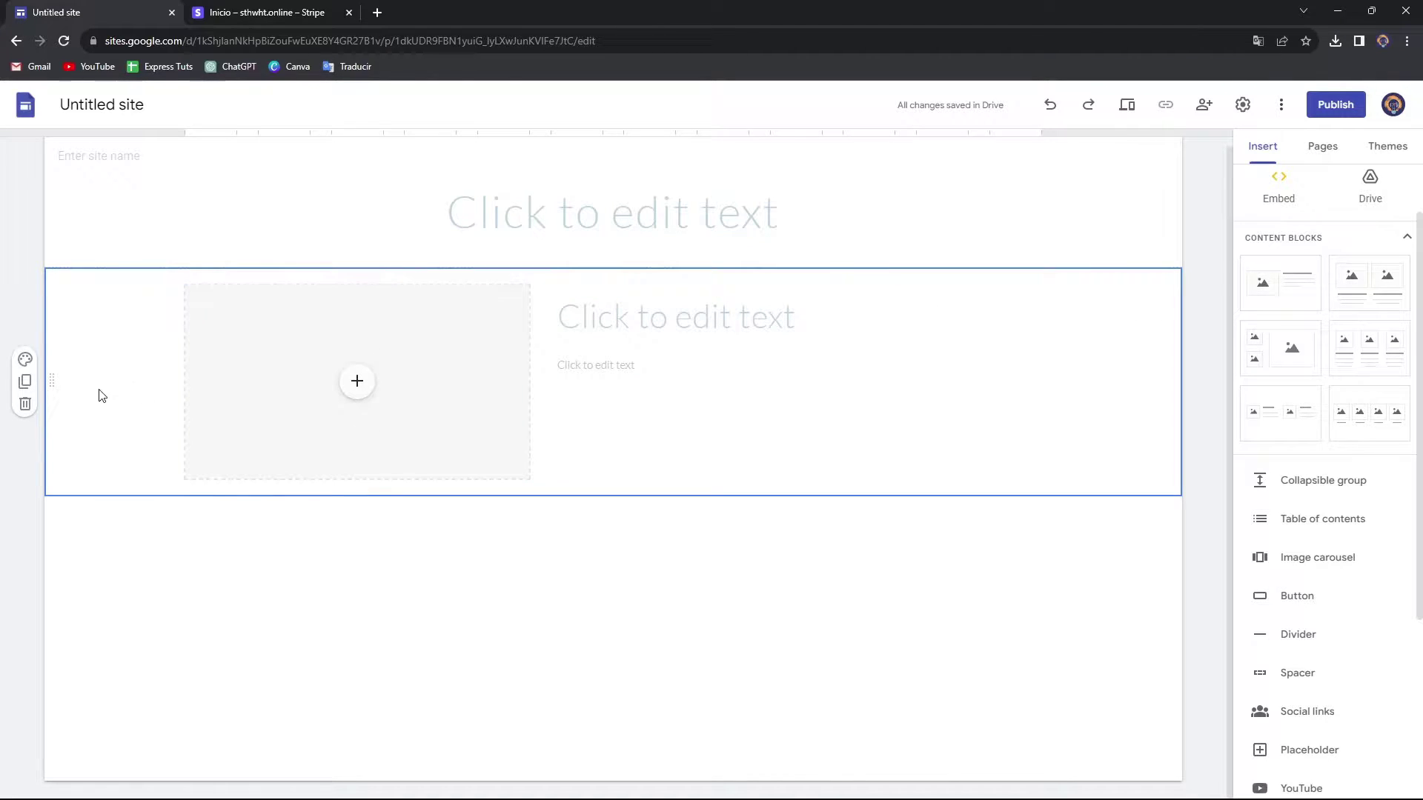
mouse_move(51, 381)
mouse_down()
mouse_move(59, 428)
mouse_move(54, 371)
mouse_move(25, 575)
mouse_move(70, 413)
mouse_move(96, 576)
mouse_move(57, 371)
mouse_up()
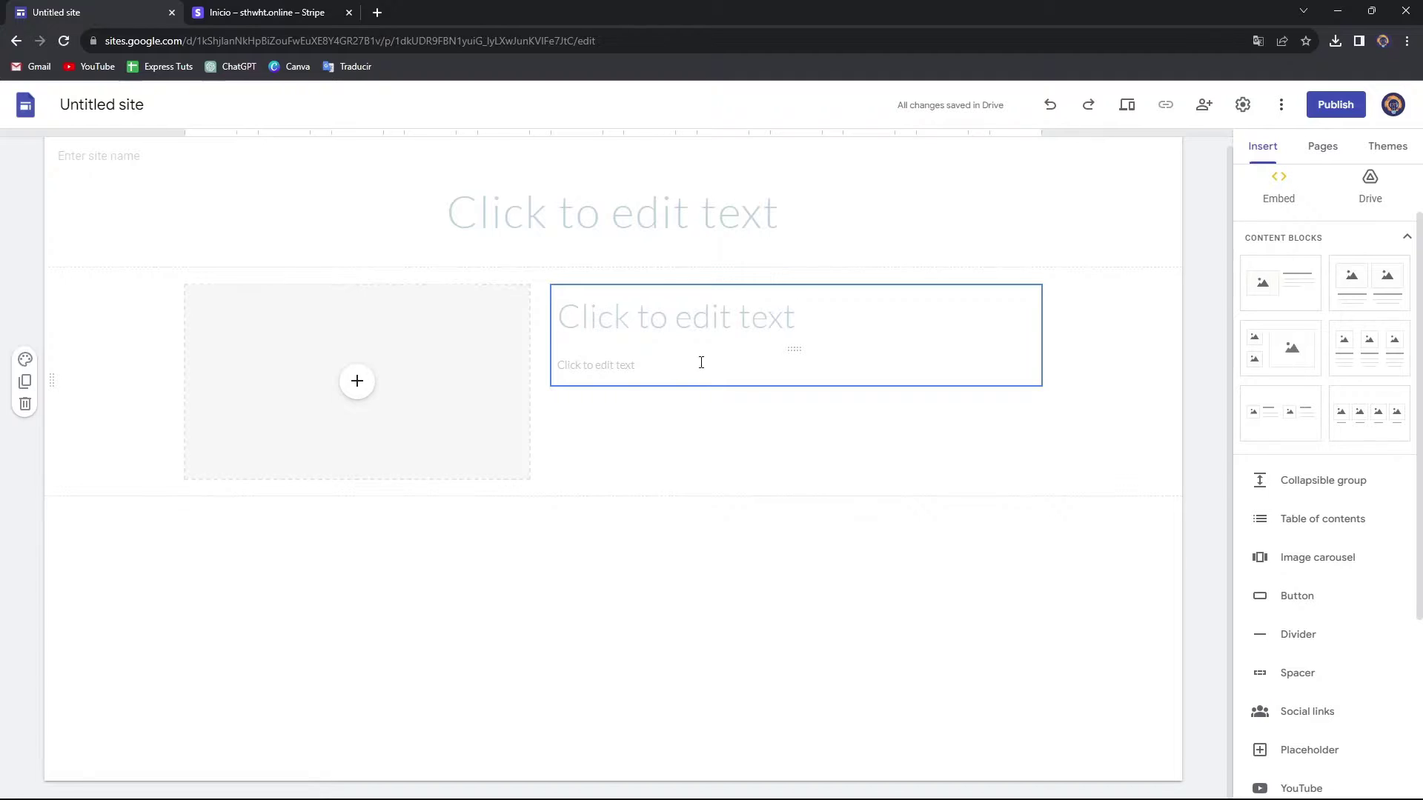
Apply the Vision theme, briefly trying its font styles and pink variant before settling on blue
click(1306, 150)
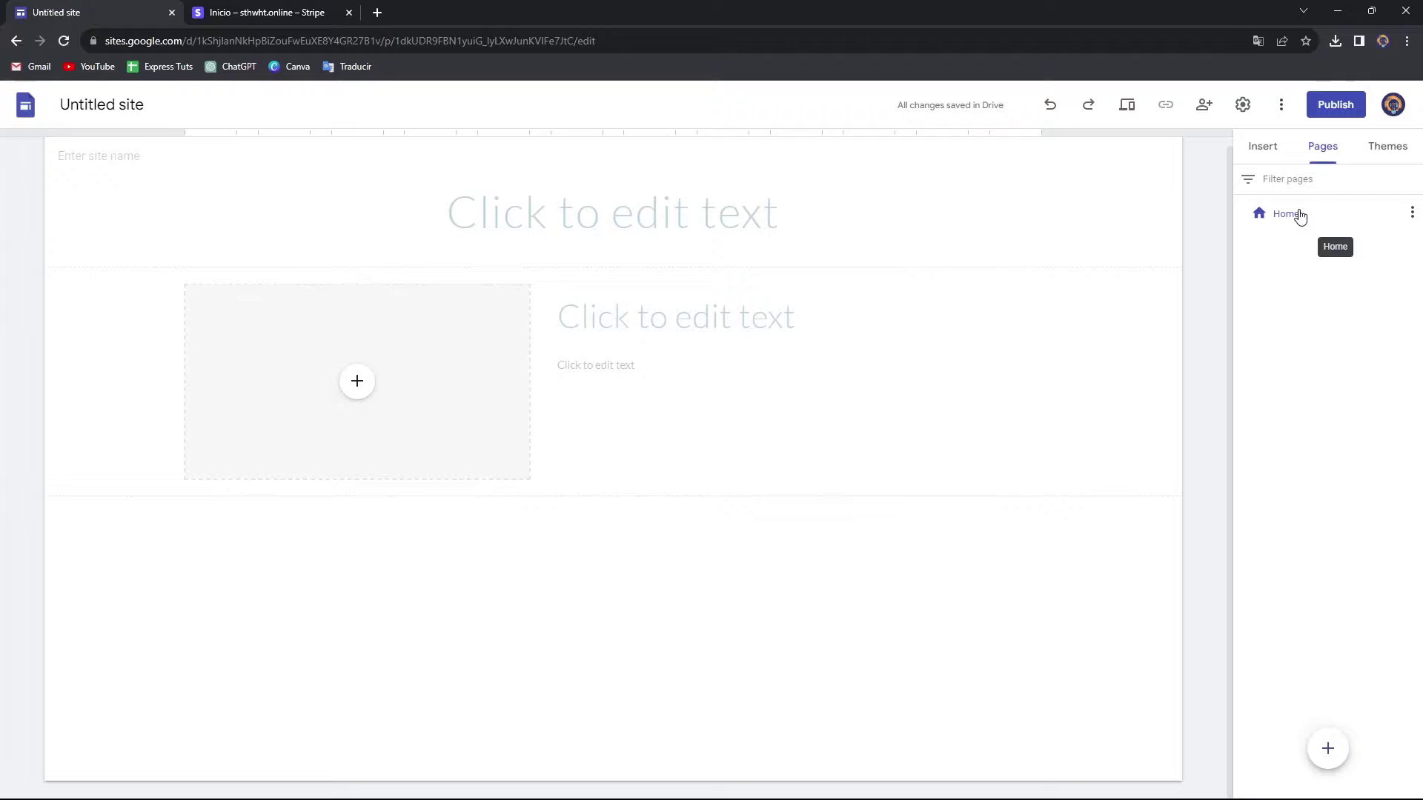
click(1379, 163)
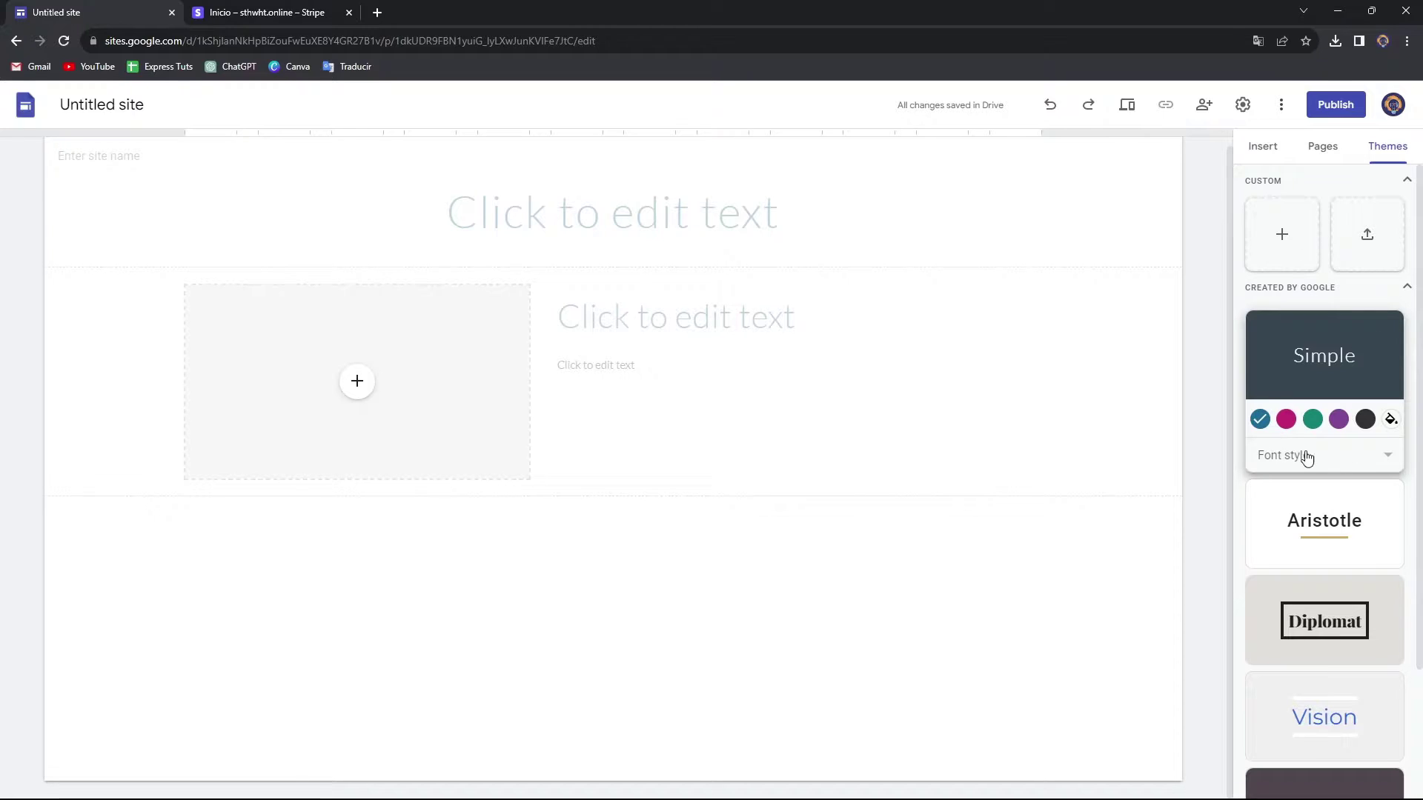
scroll(1346, 385, down, 2)
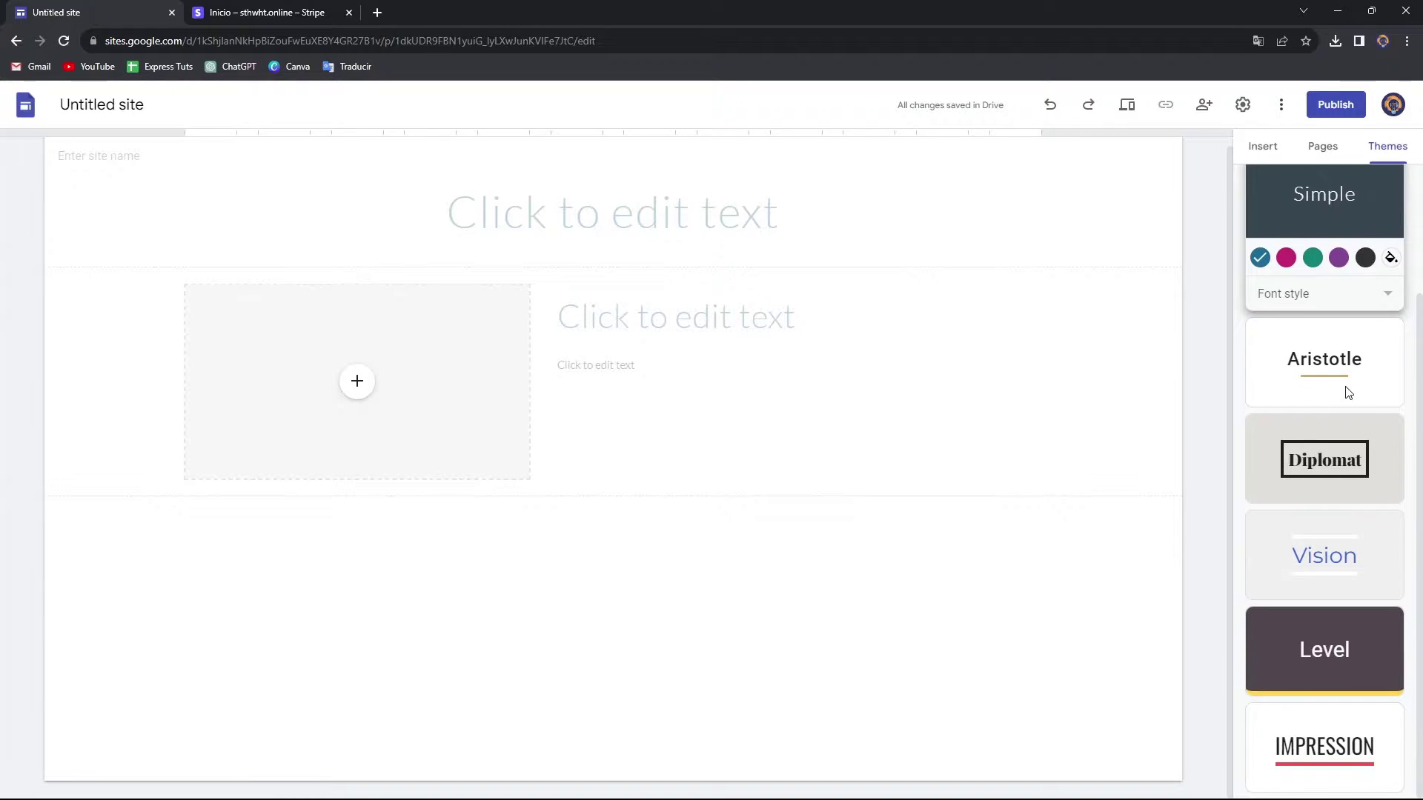
click(1328, 560)
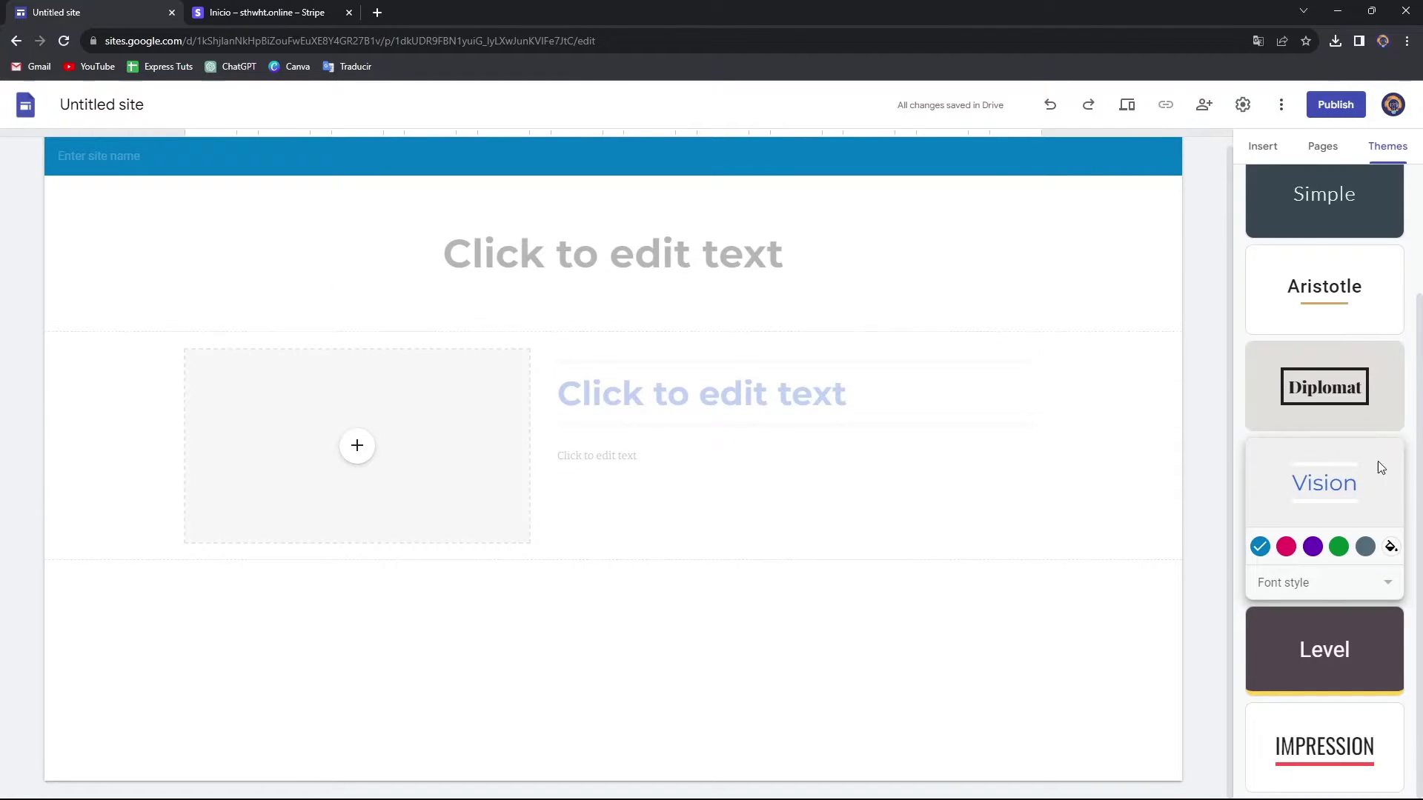
click(1389, 589)
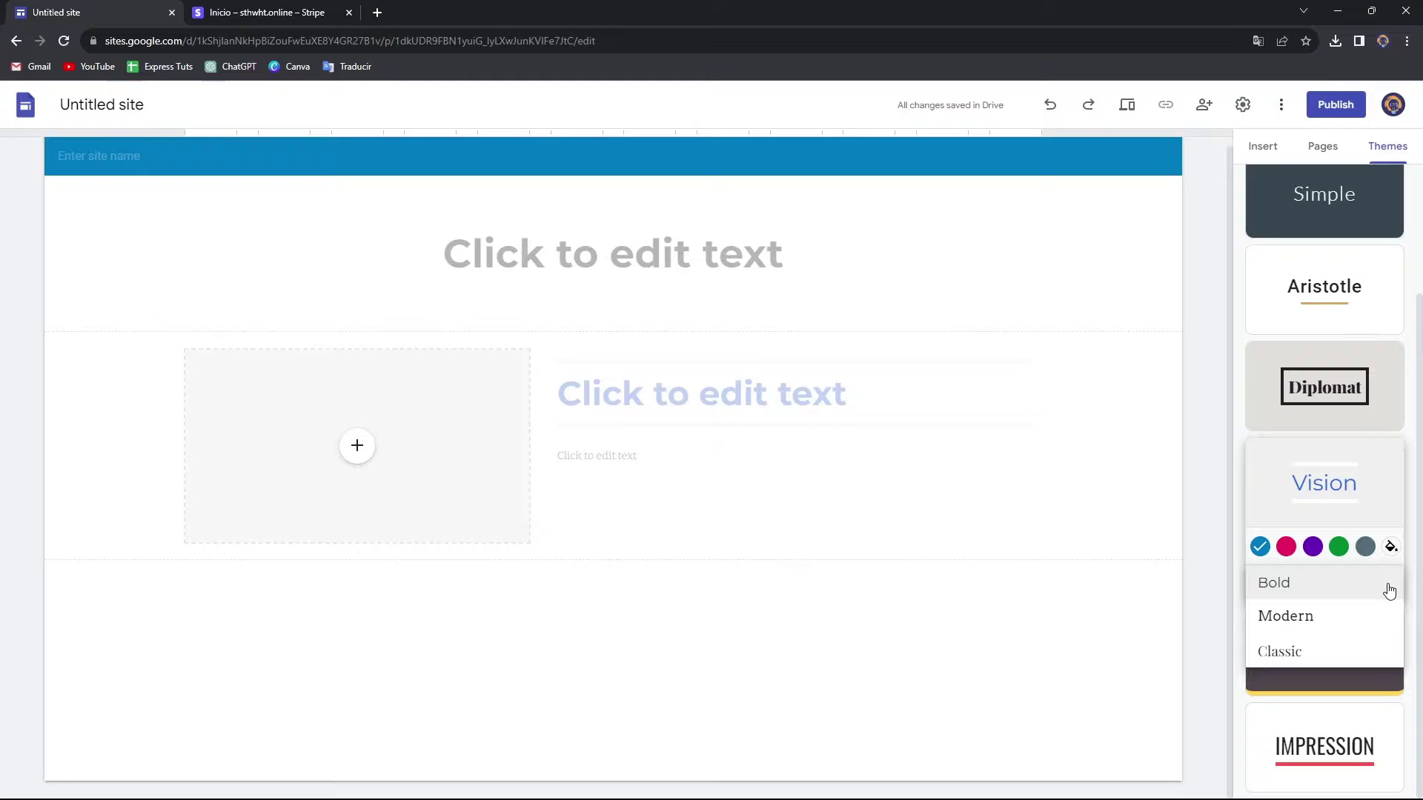
click(1376, 585)
scroll(1367, 578, up, 1)
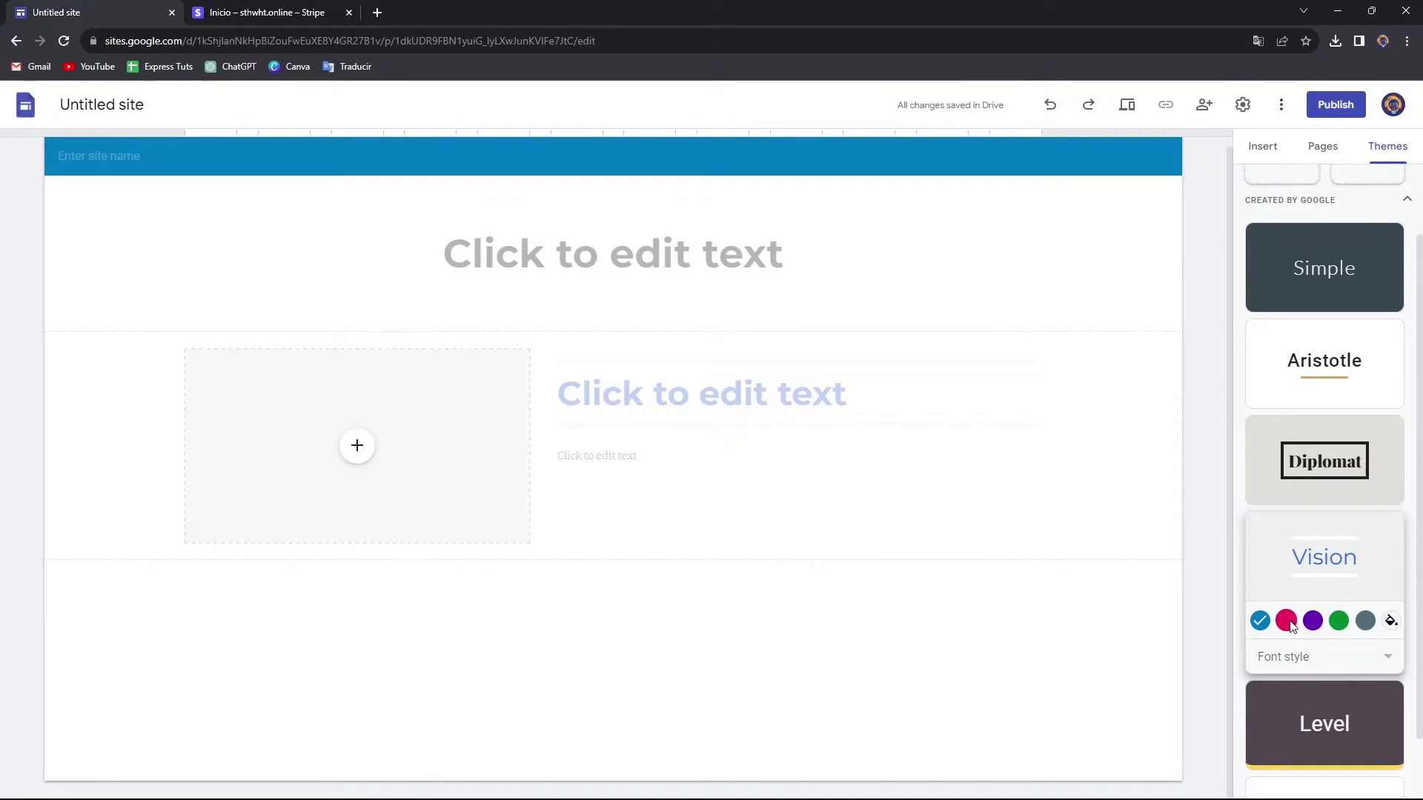
click(1287, 623)
click(1260, 621)
scroll(1375, 603, up, 2)
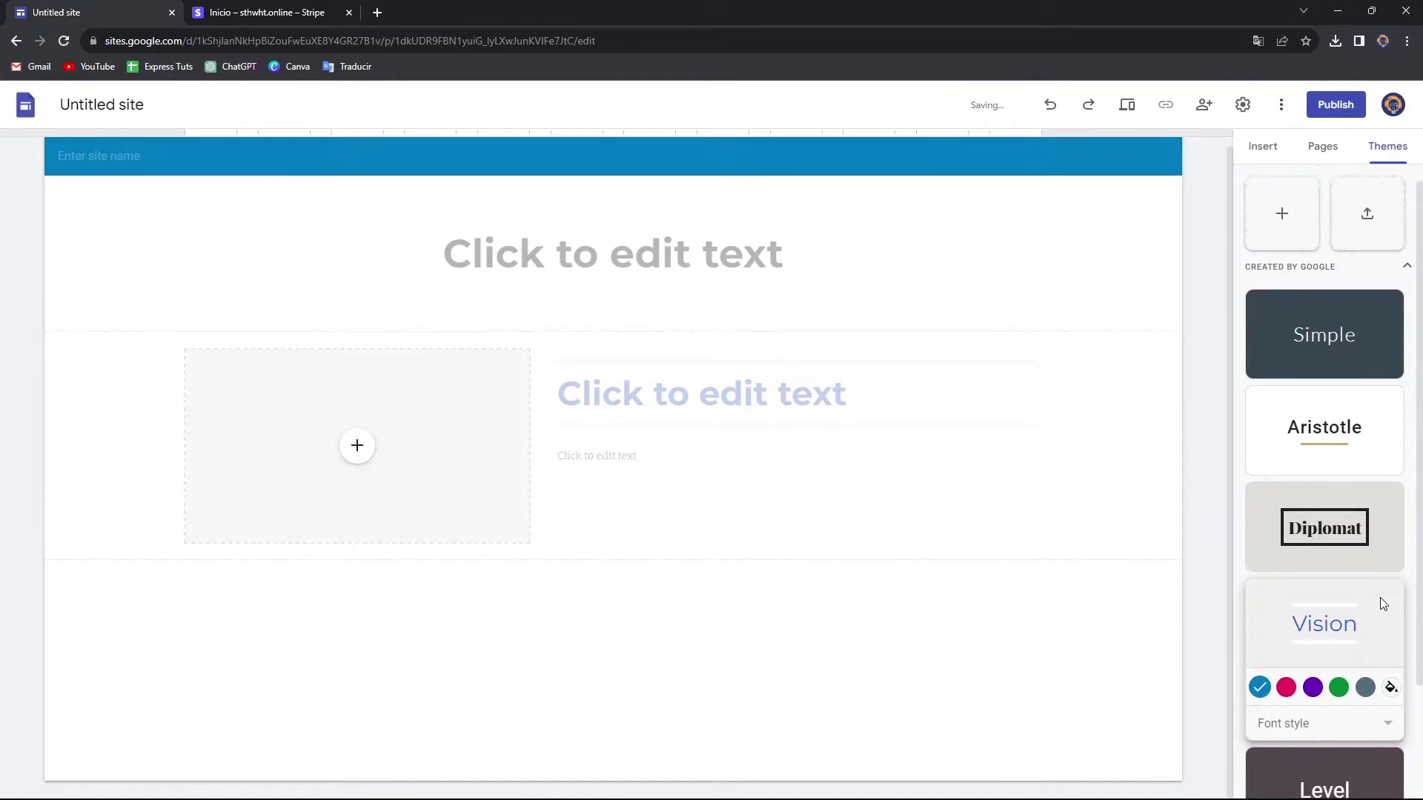
Cancel the Create a theme dialog without making a custom theme
click(1295, 222)
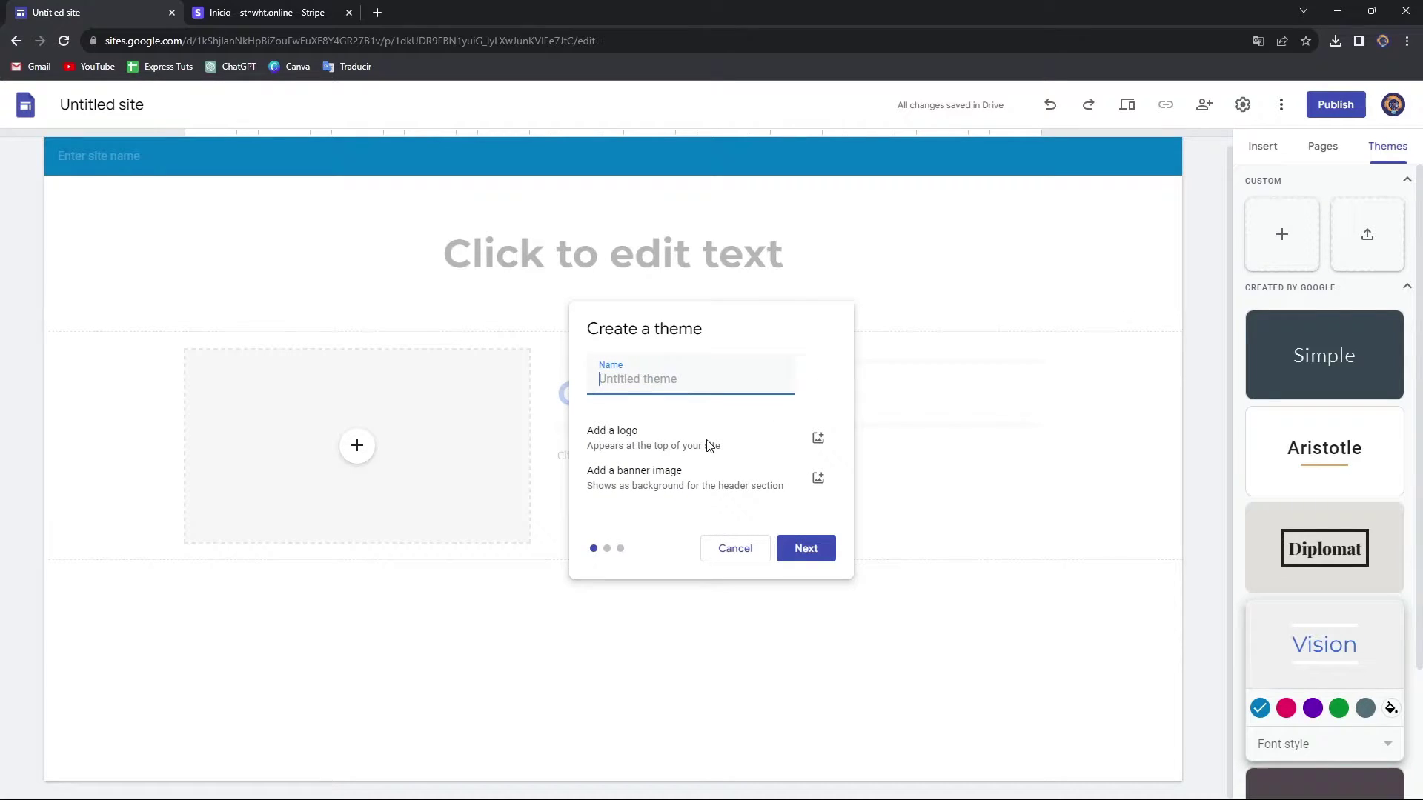
click(614, 550)
click(732, 564)
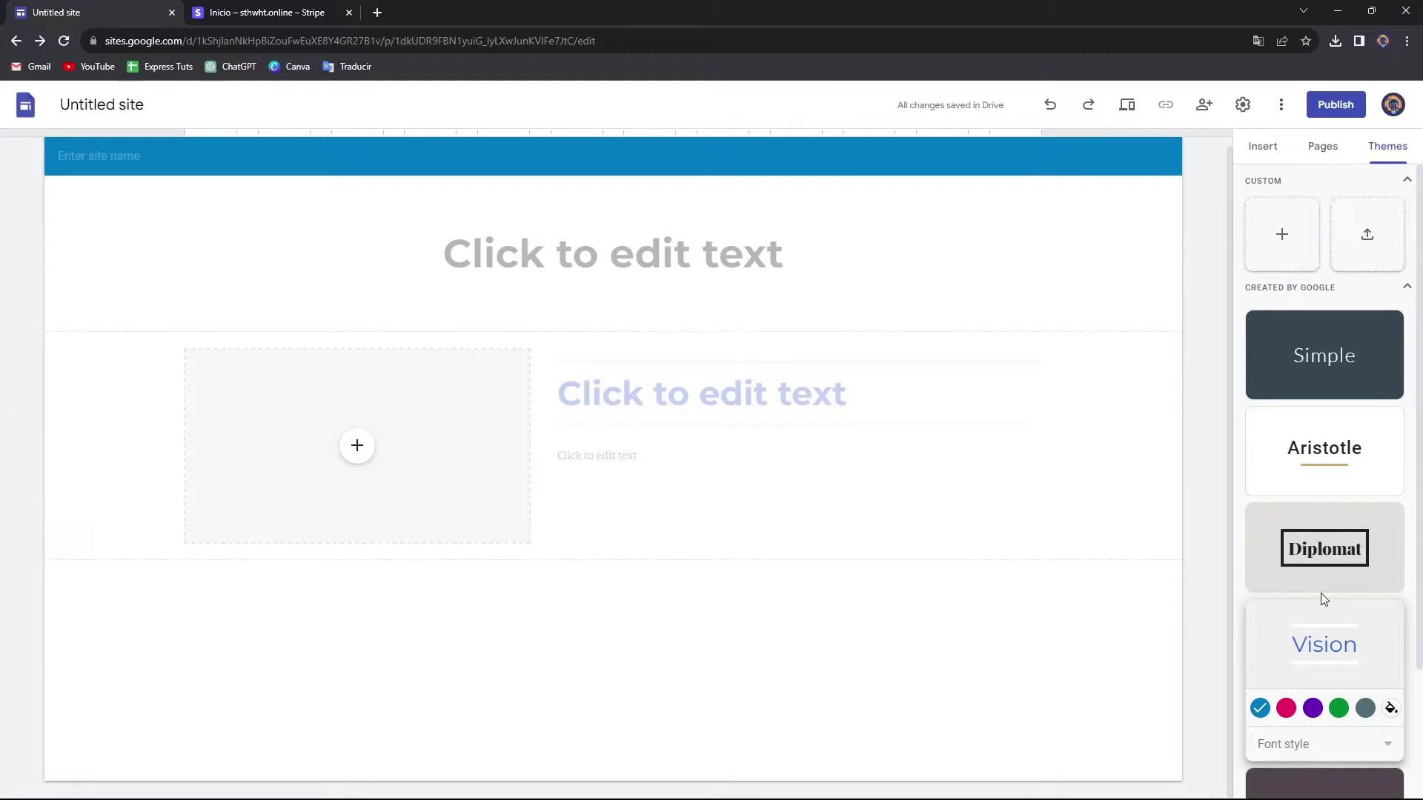
Review Brand images, Viewer tools, Custom domains, Analytics and Announcement banner settings, then close Settings
click(1242, 108)
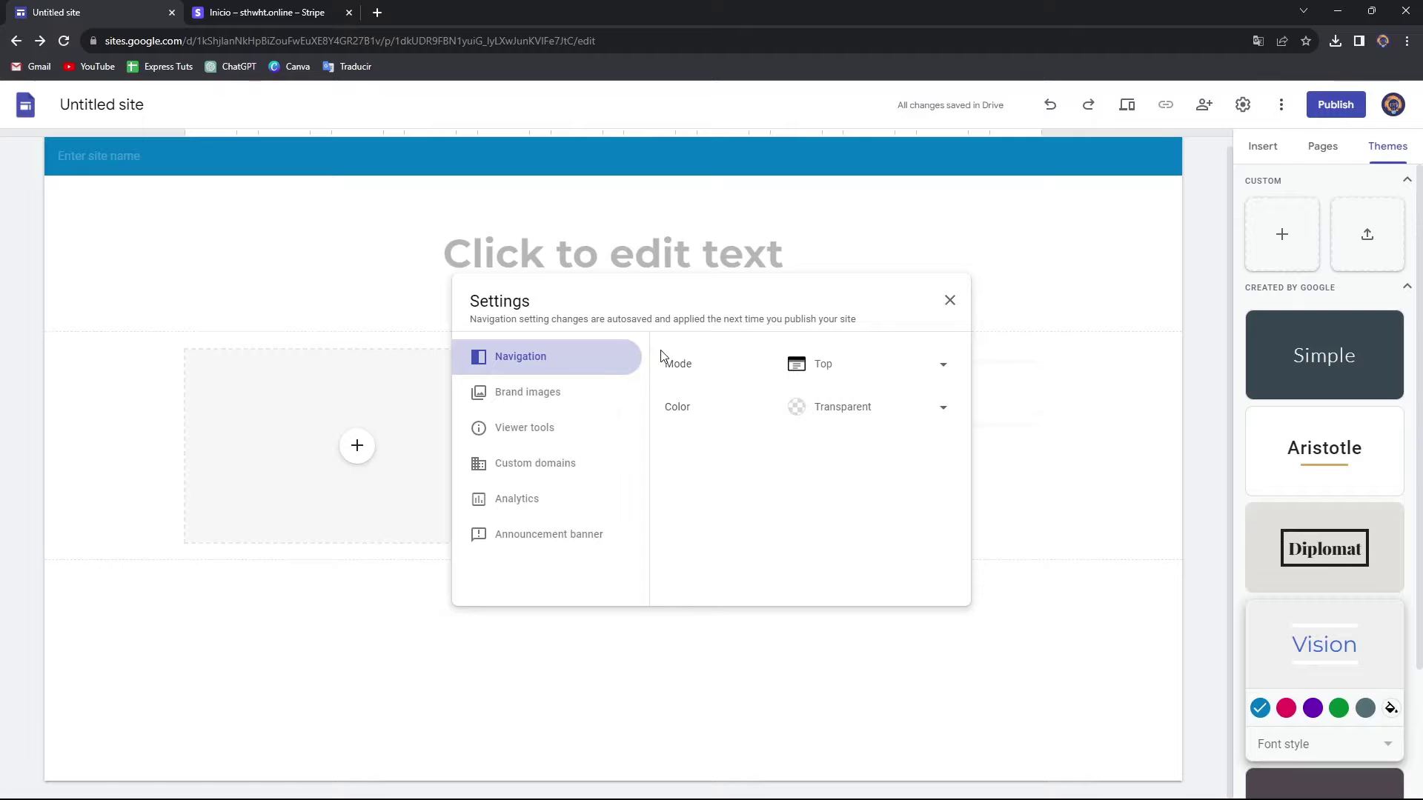
click(556, 397)
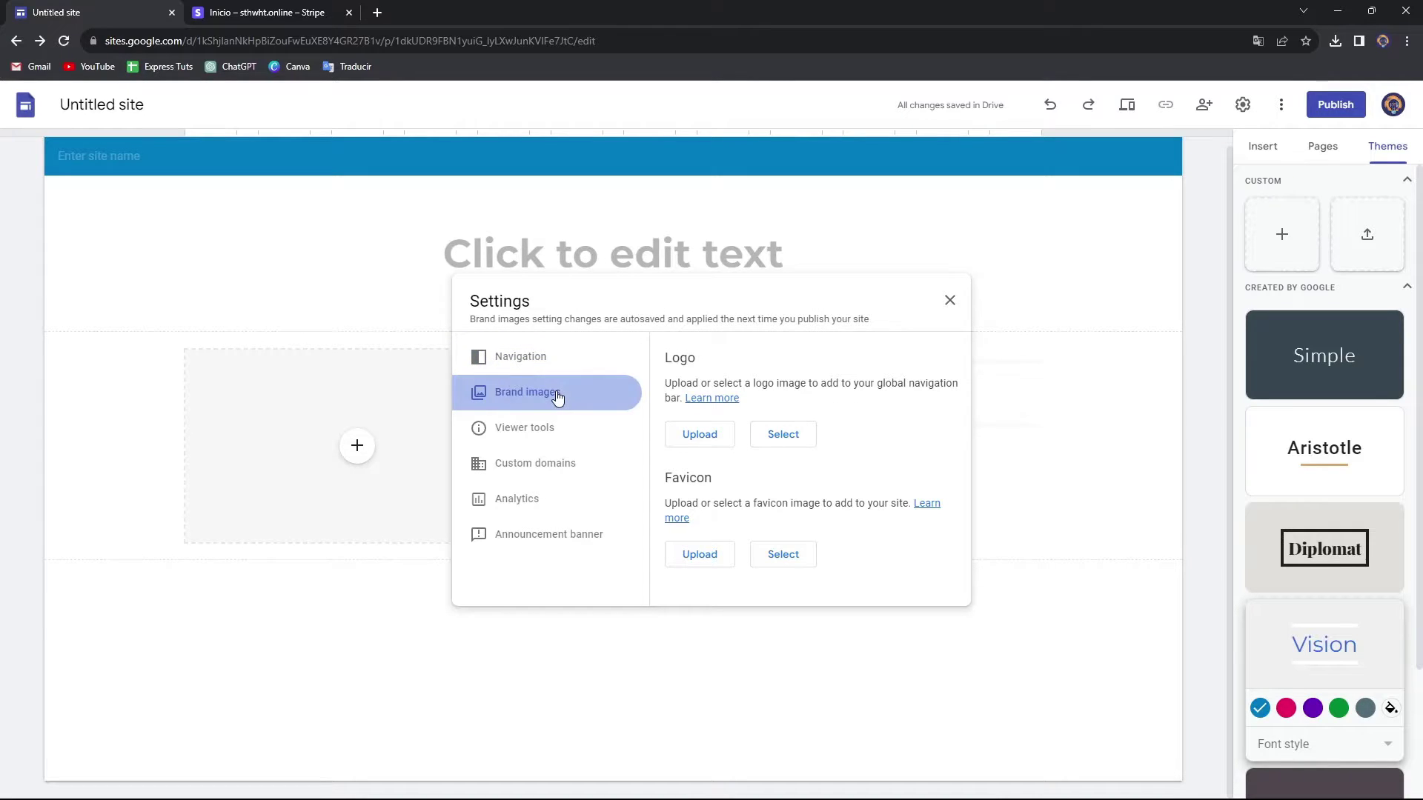
click(568, 433)
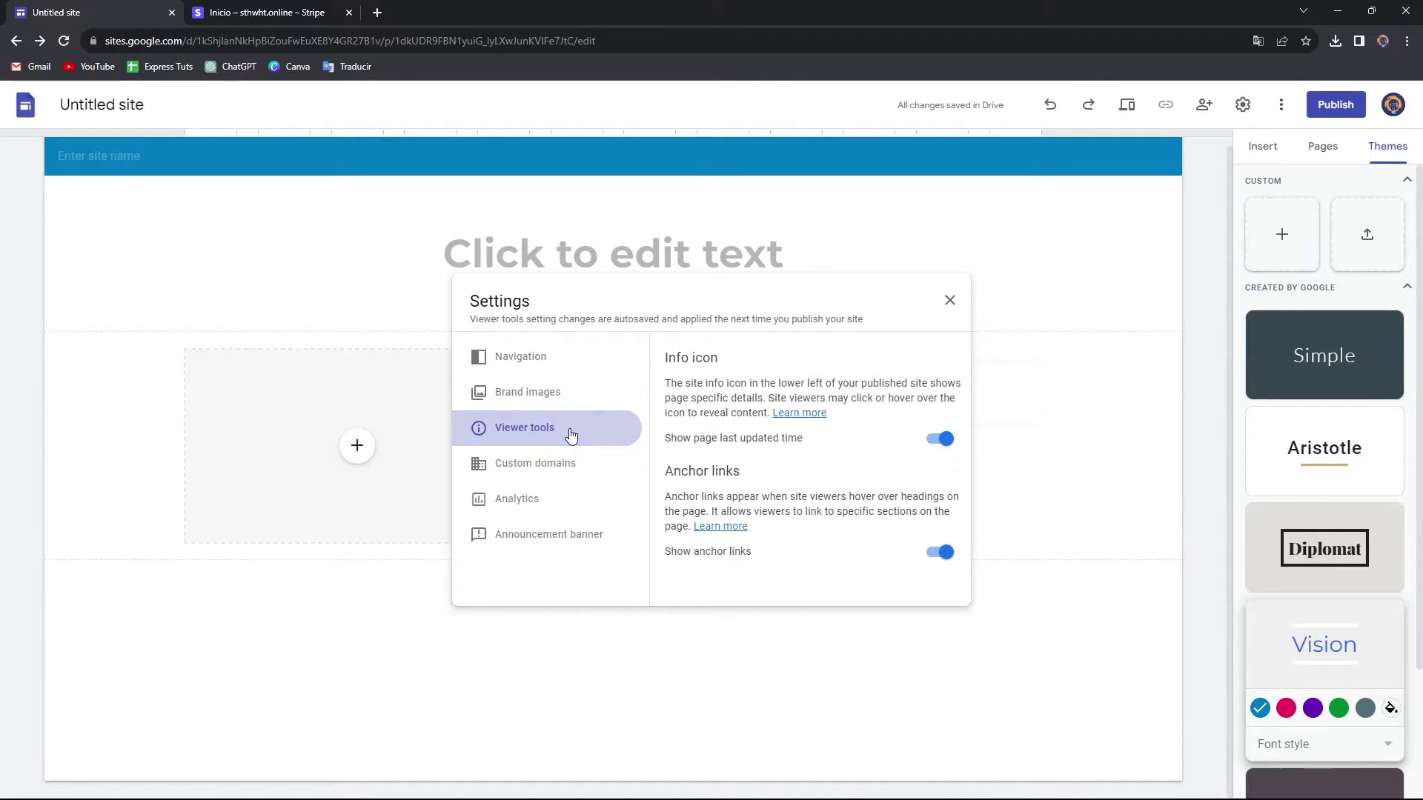
click(556, 475)
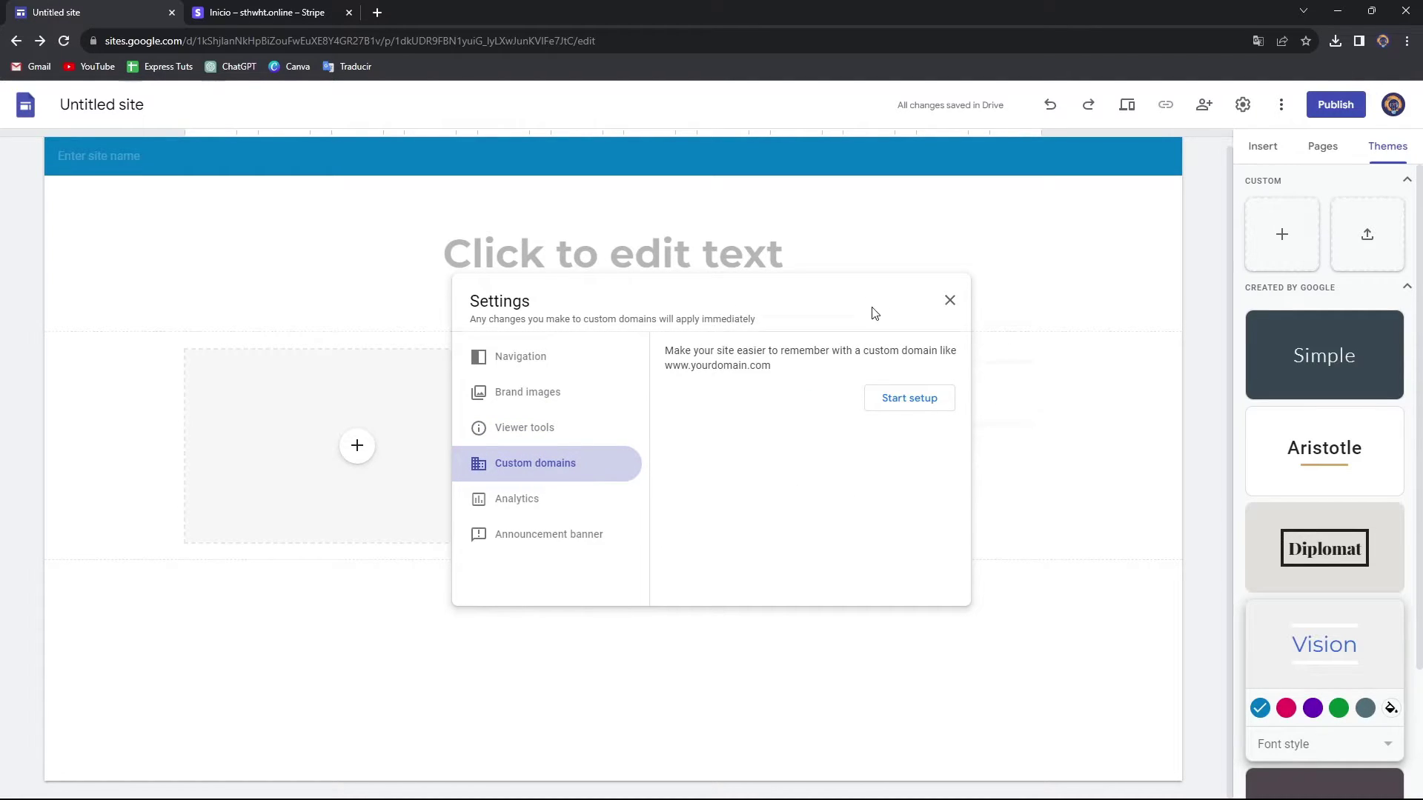
click(574, 504)
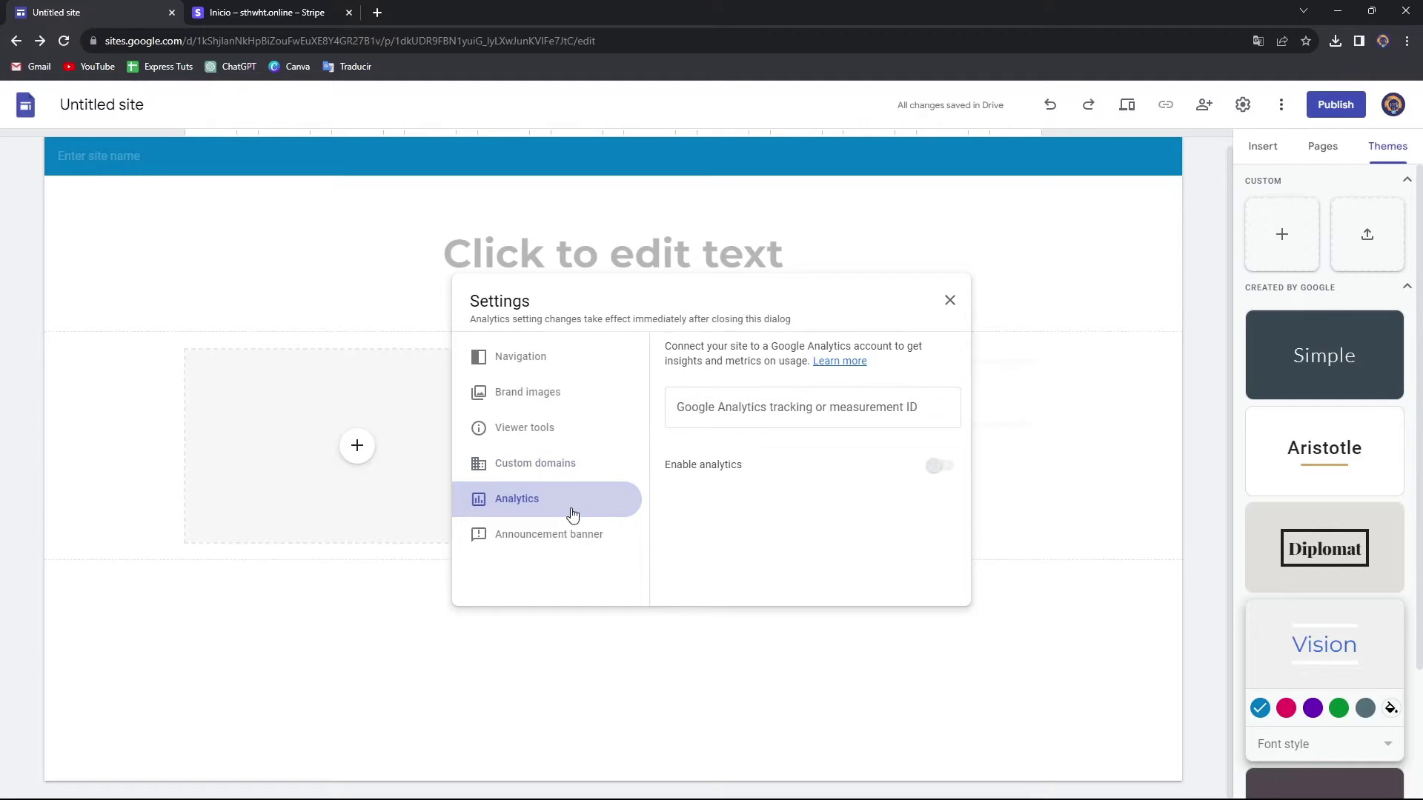
click(565, 540)
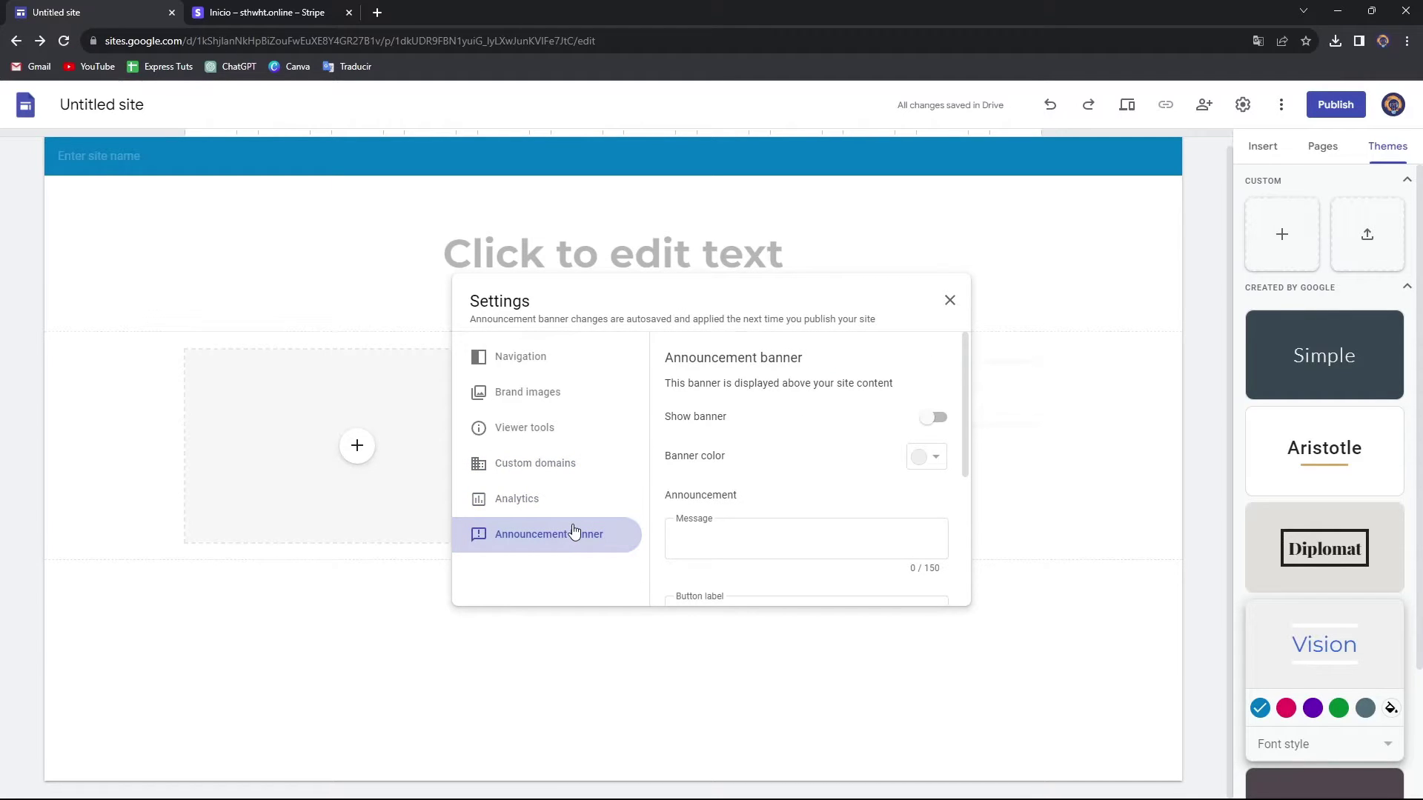
click(949, 300)
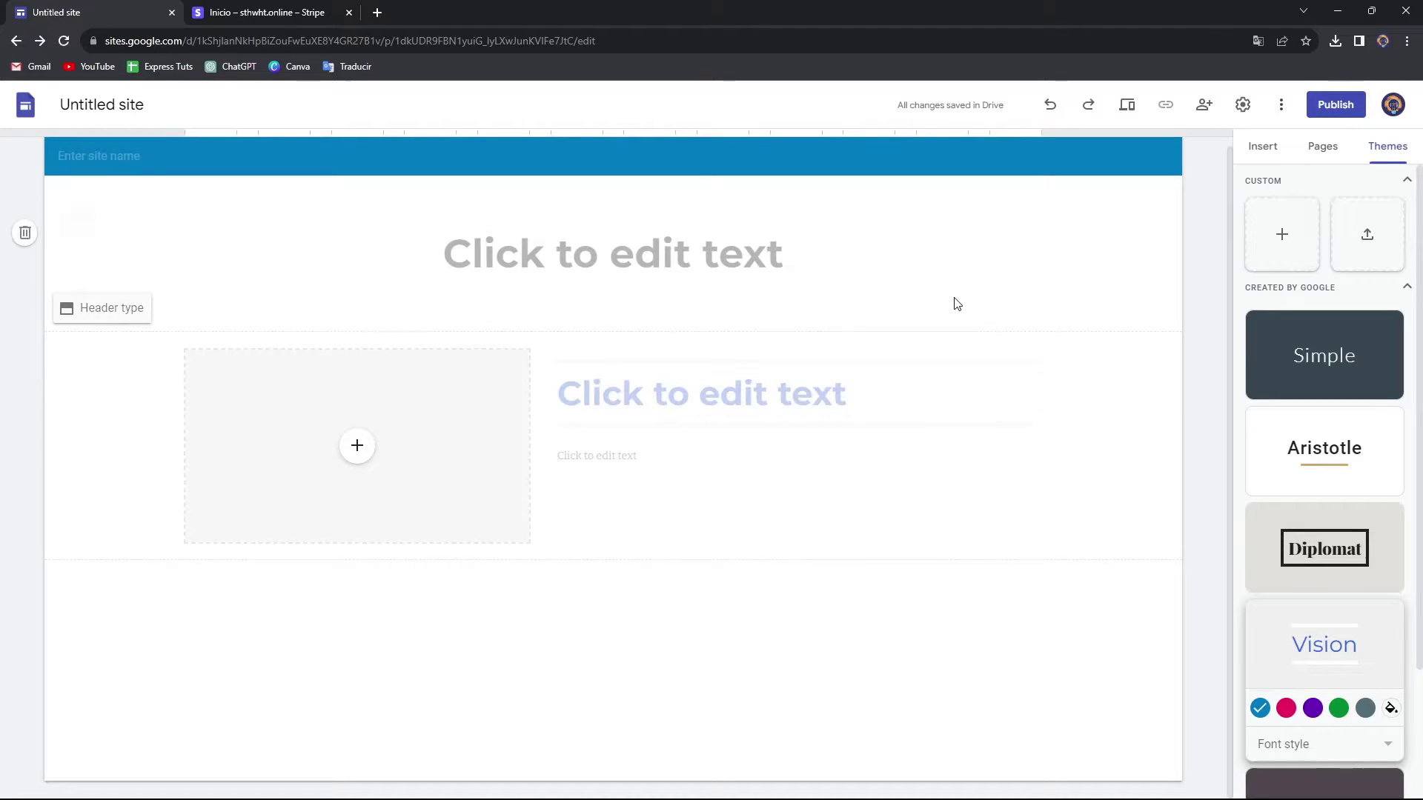
Add the can image, title 'Product Example 1' and the line 'This is just one product that you can buy today'
click(375, 461)
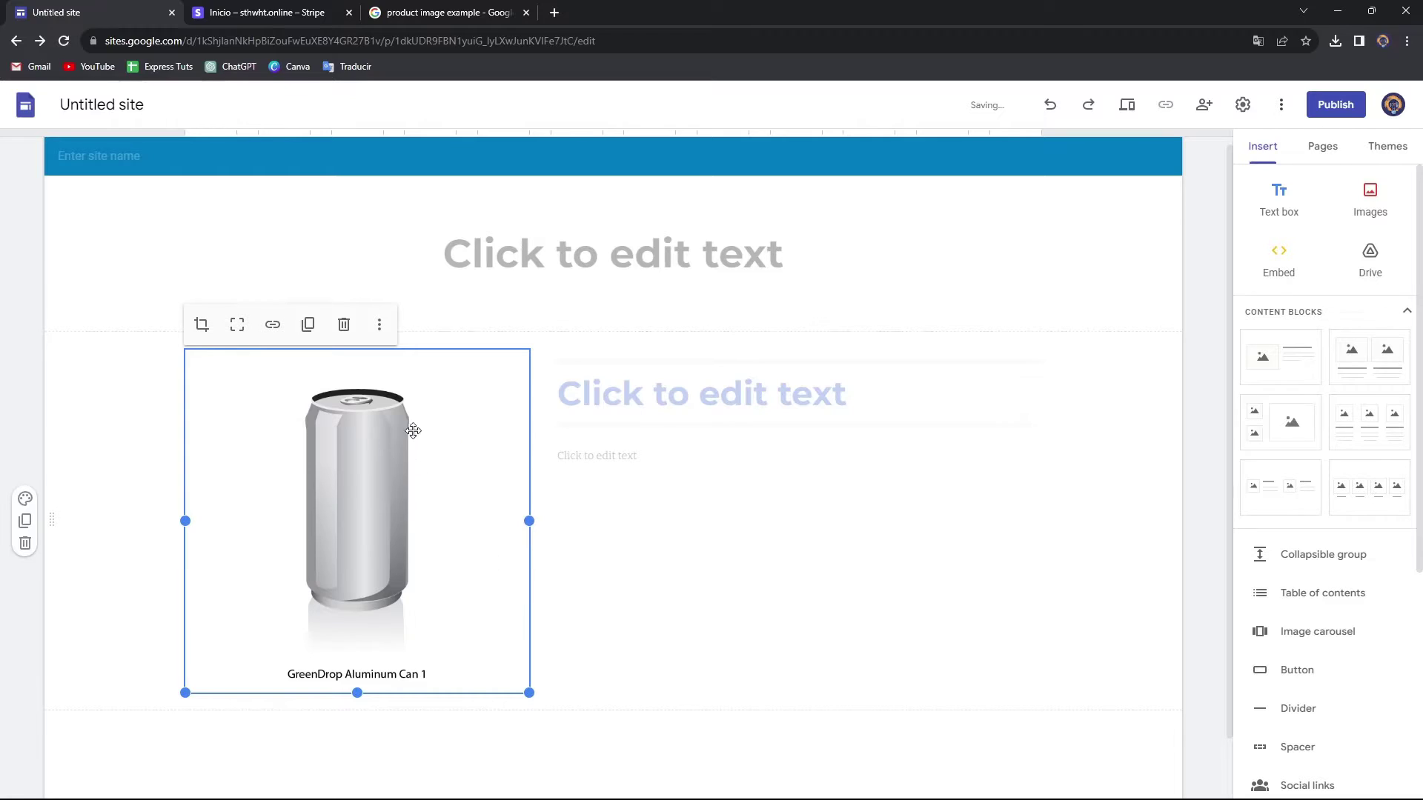
click(703, 395)
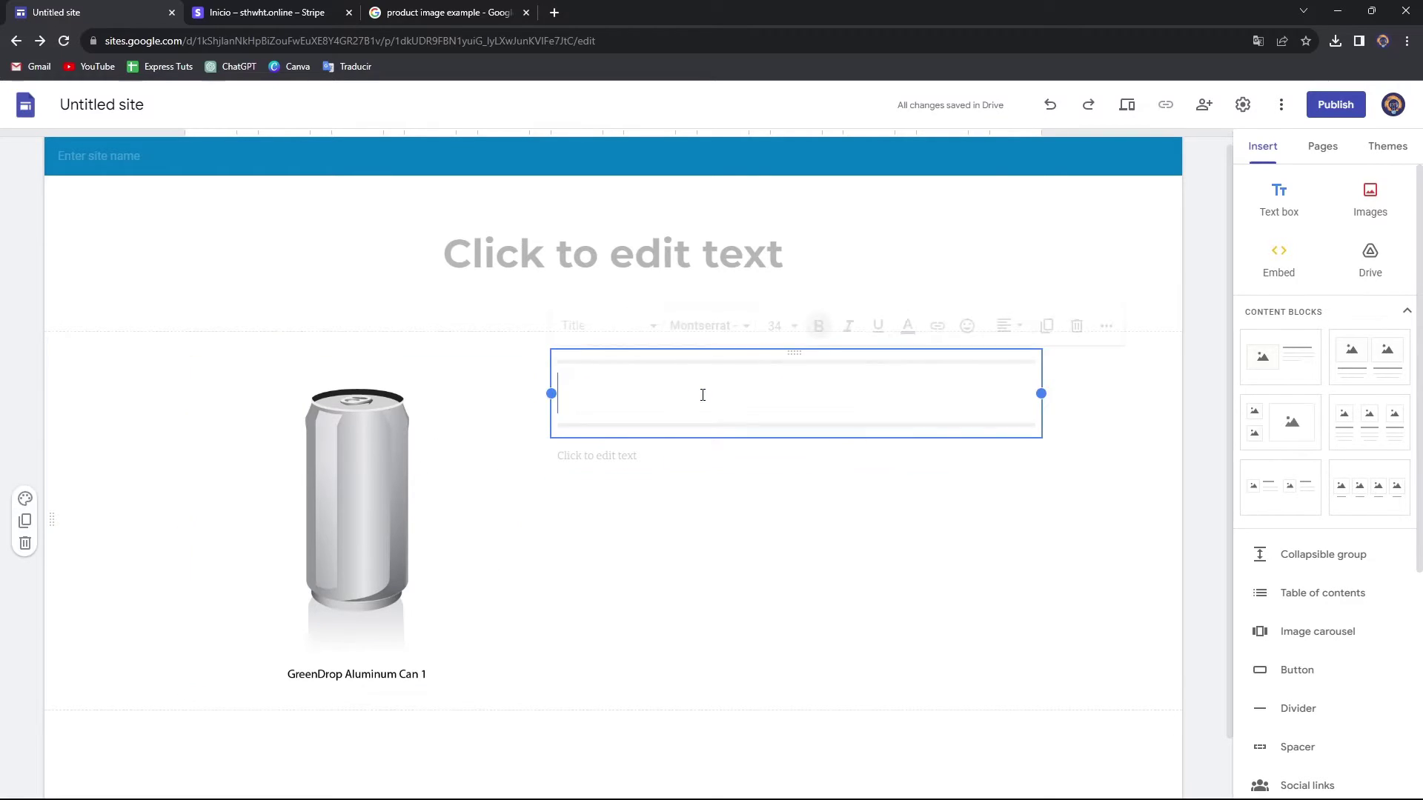
text(Product E)
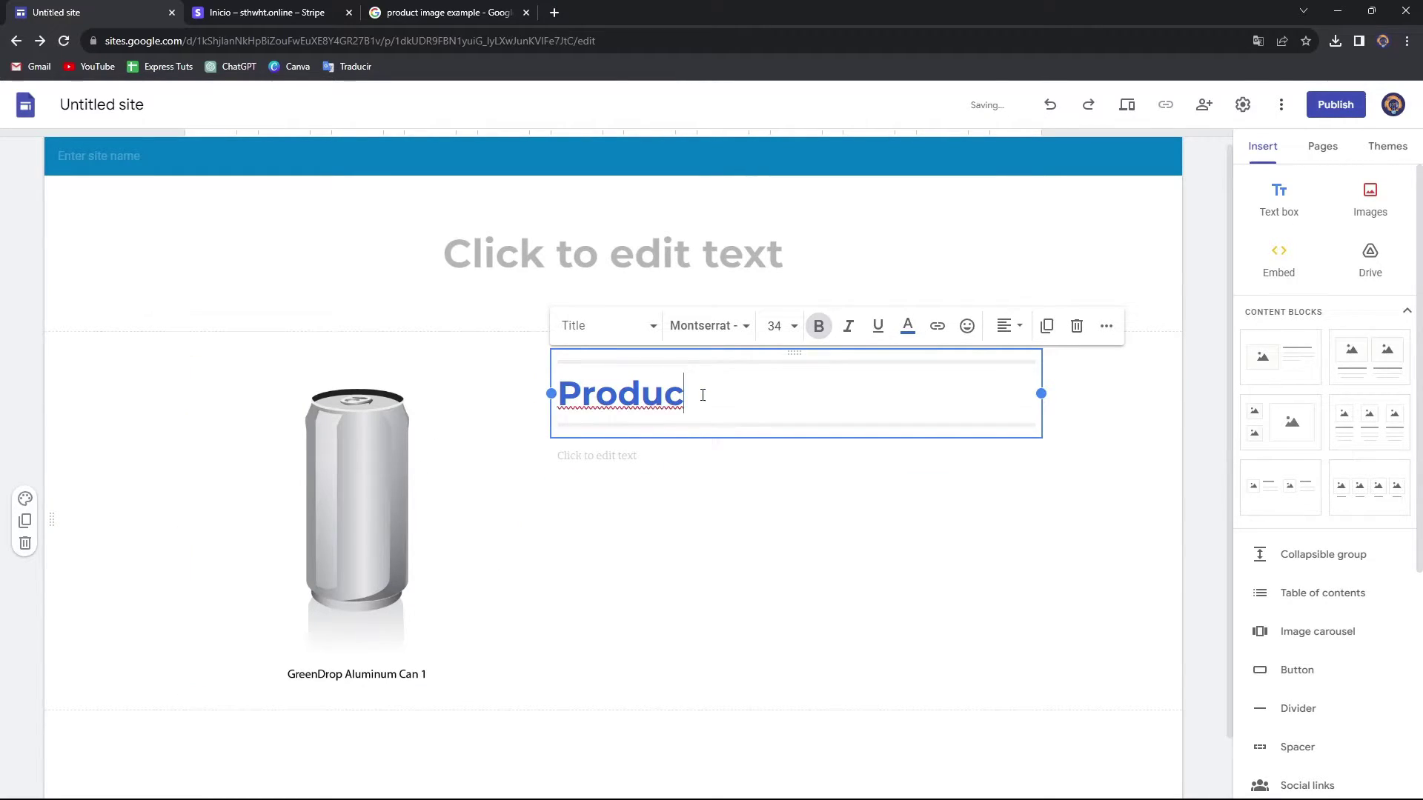
text(xample 1)
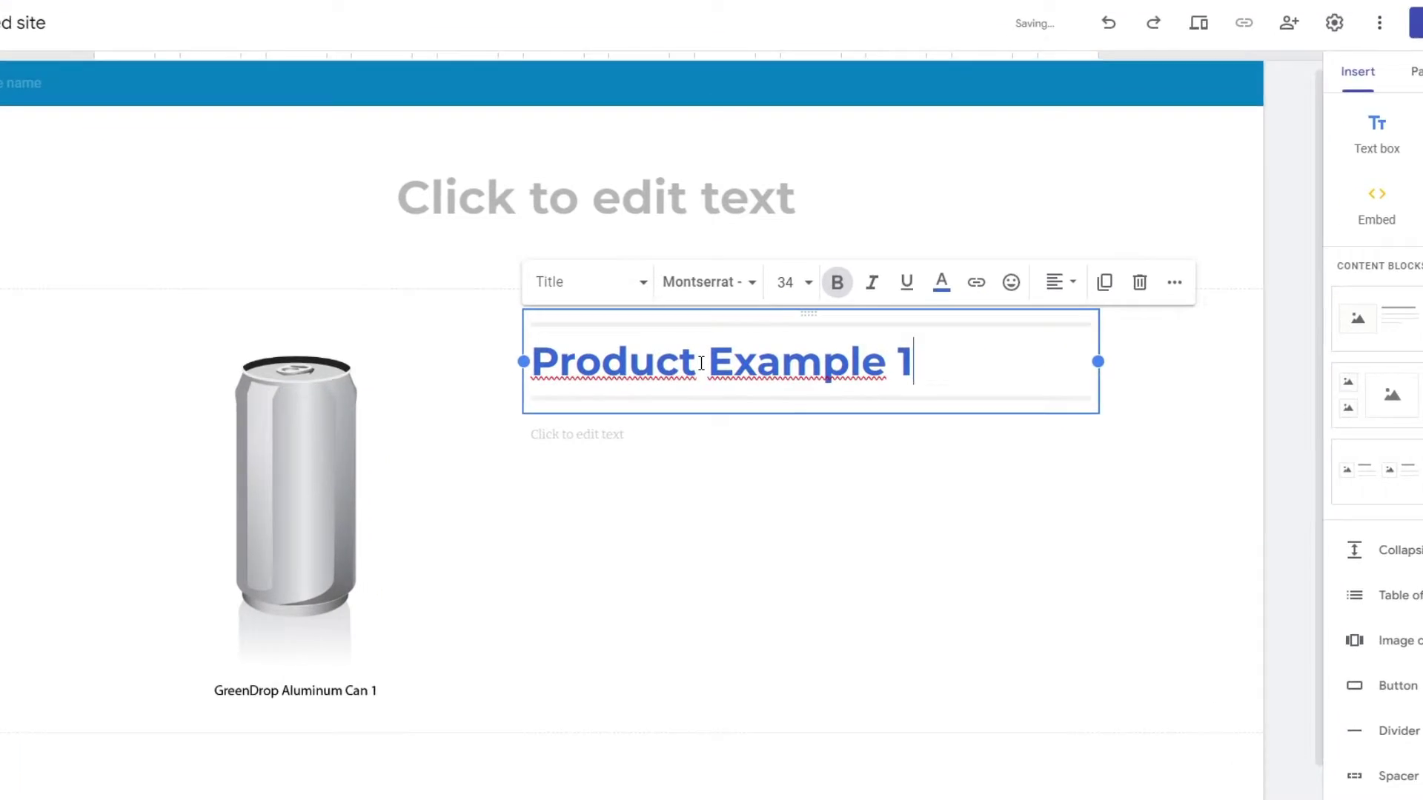
click(731, 425)
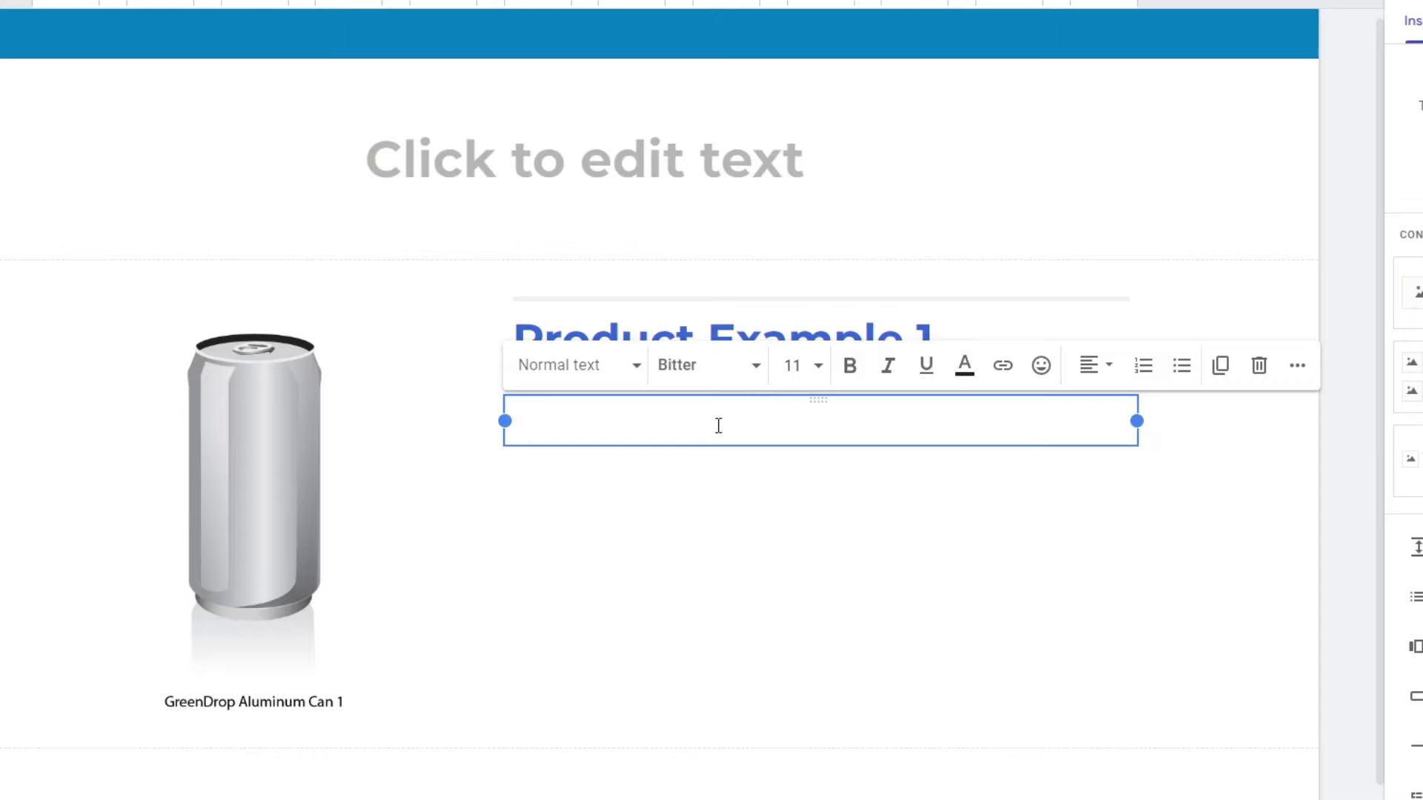
text(This is just one product)
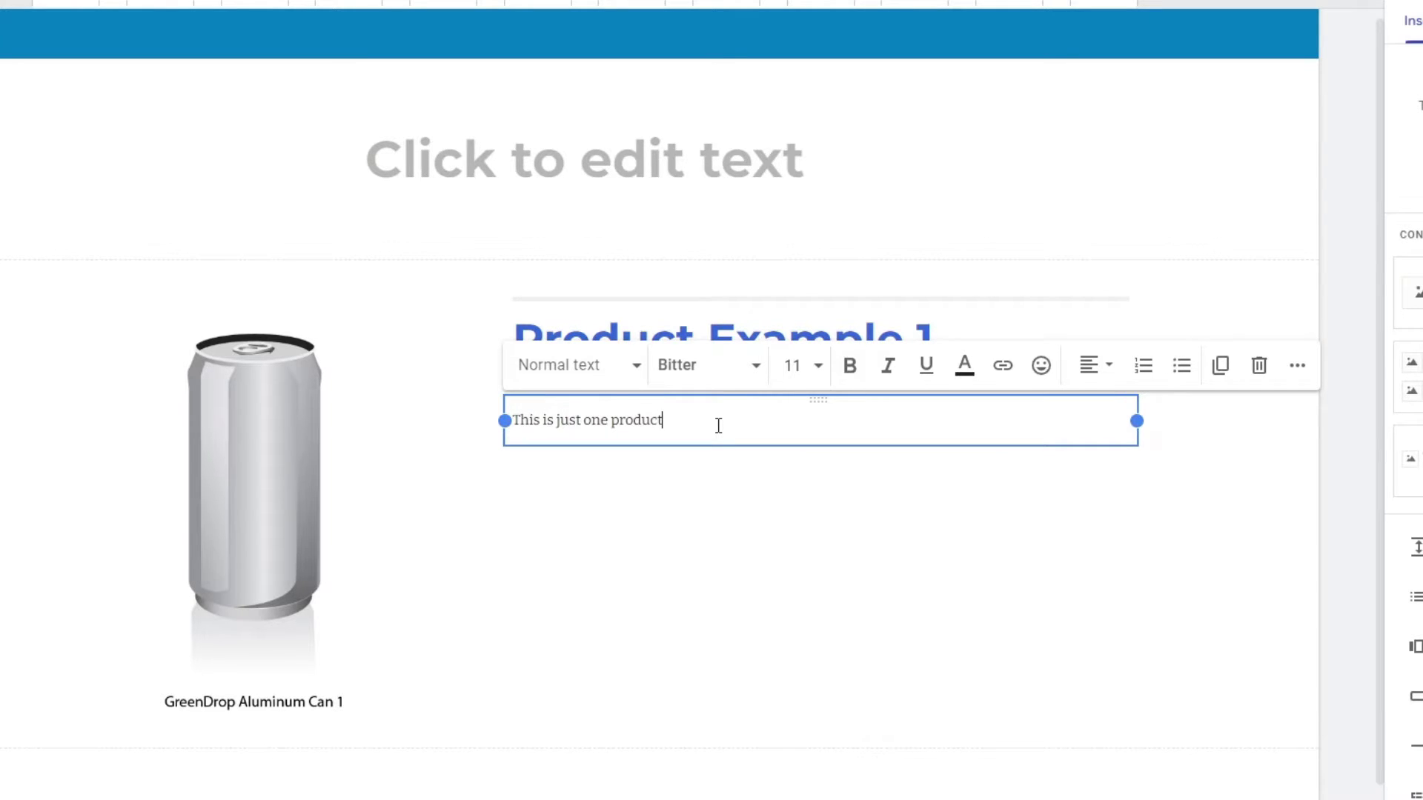
text( that you can buy today.)
click(772, 505)
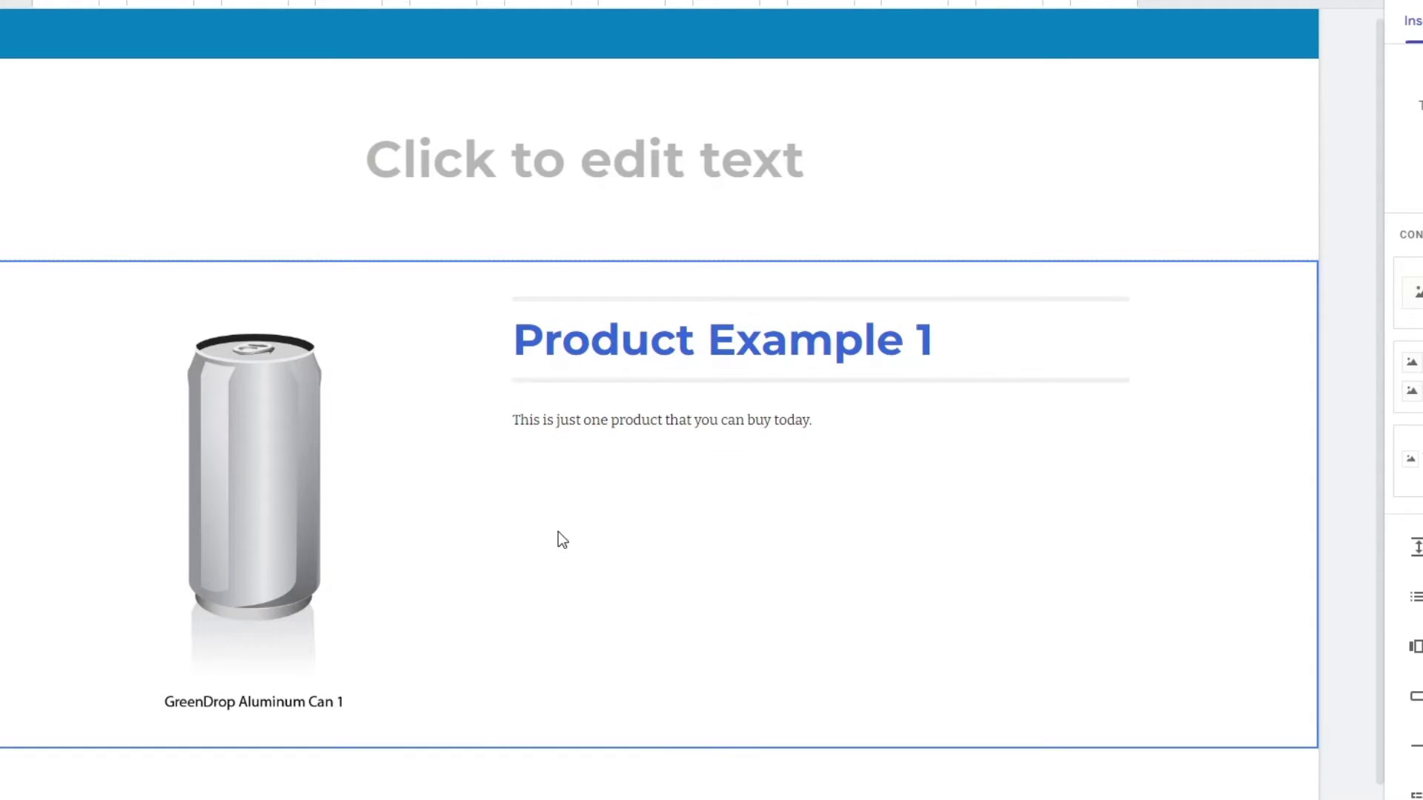
Copy the description line and paste it repeatedly until six identical lines appear
click(826, 435)
click(835, 424)
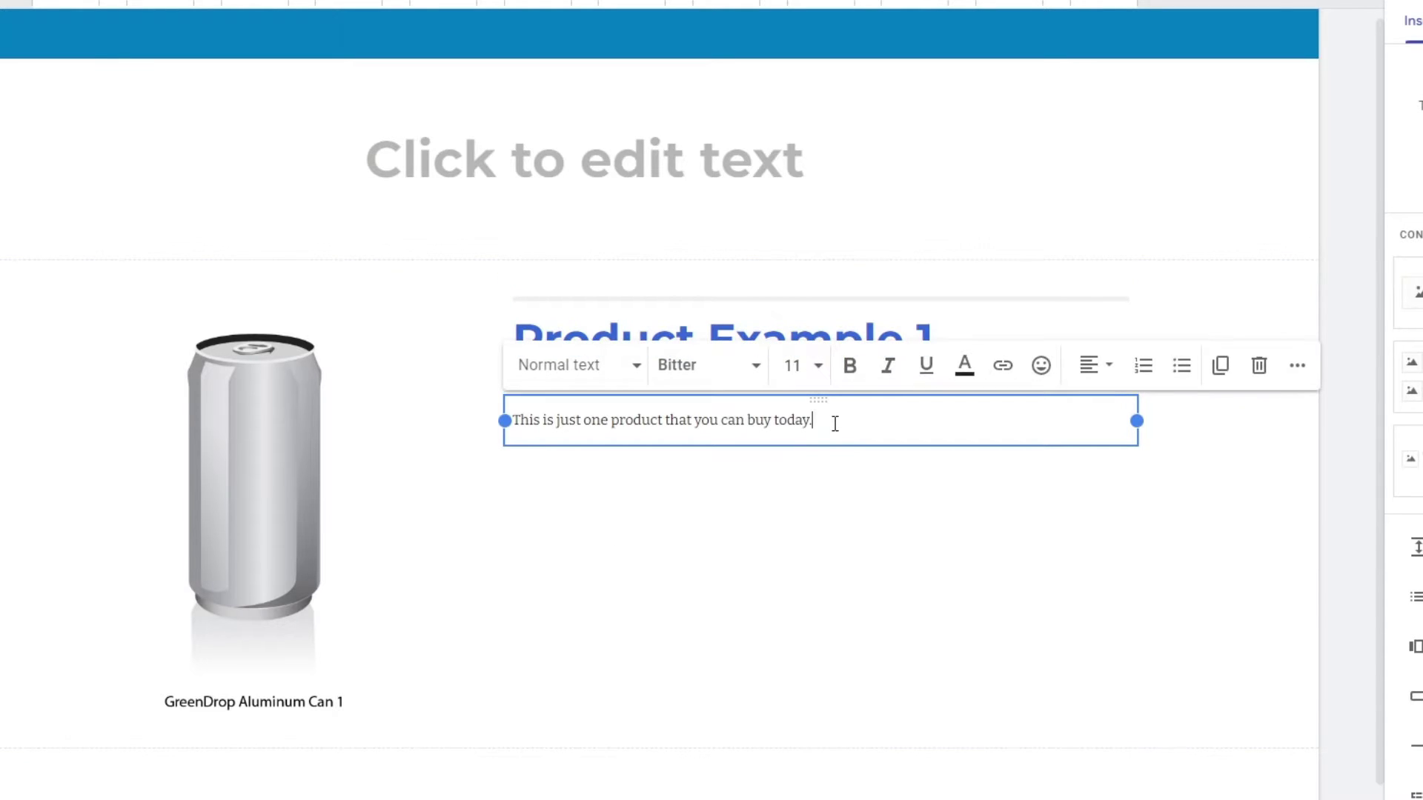
triple_click(834, 424)
key(ctrl+c)
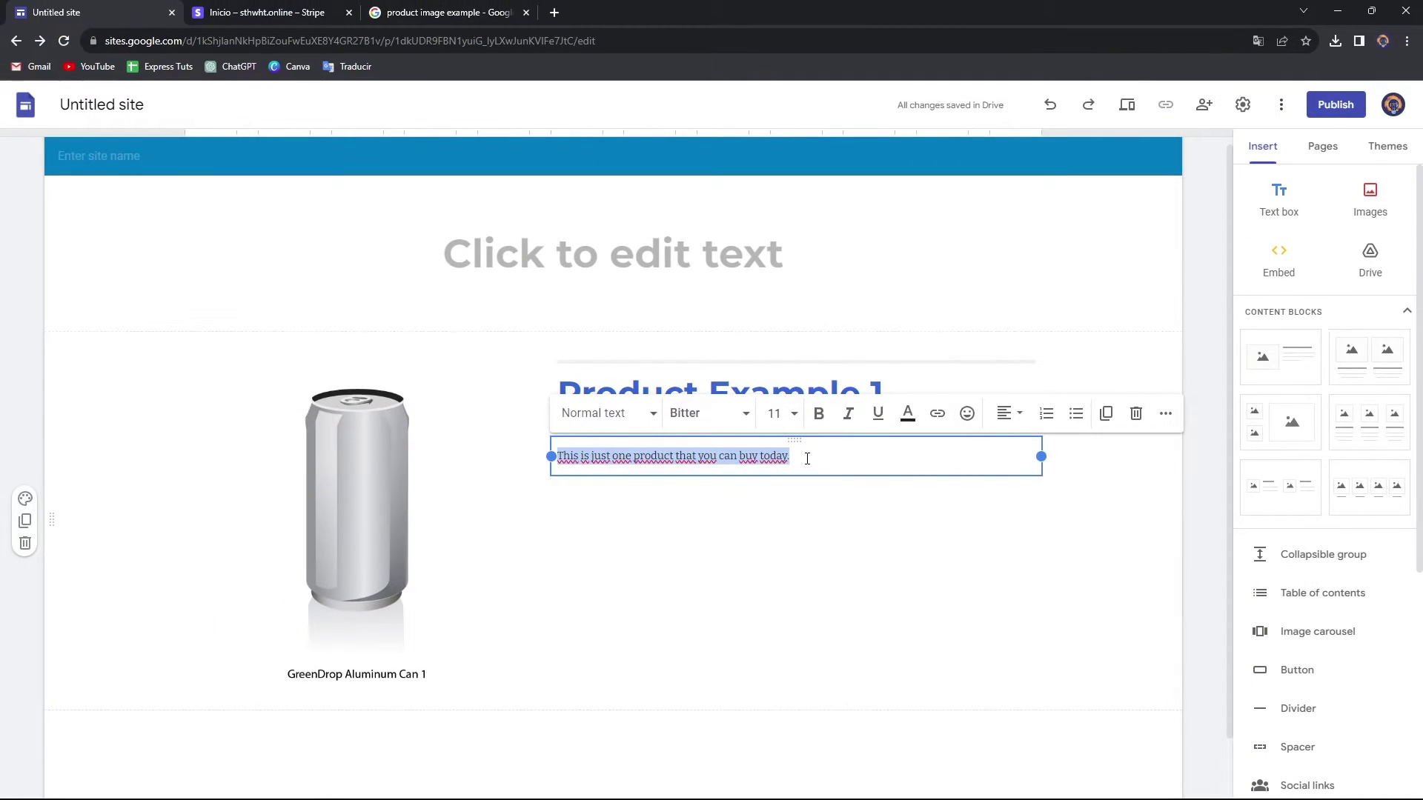
click(834, 424)
key(Return)
key(ctrl+v)
key(ctrl+v)
key(ctrl+v)
key(ctrl+v)
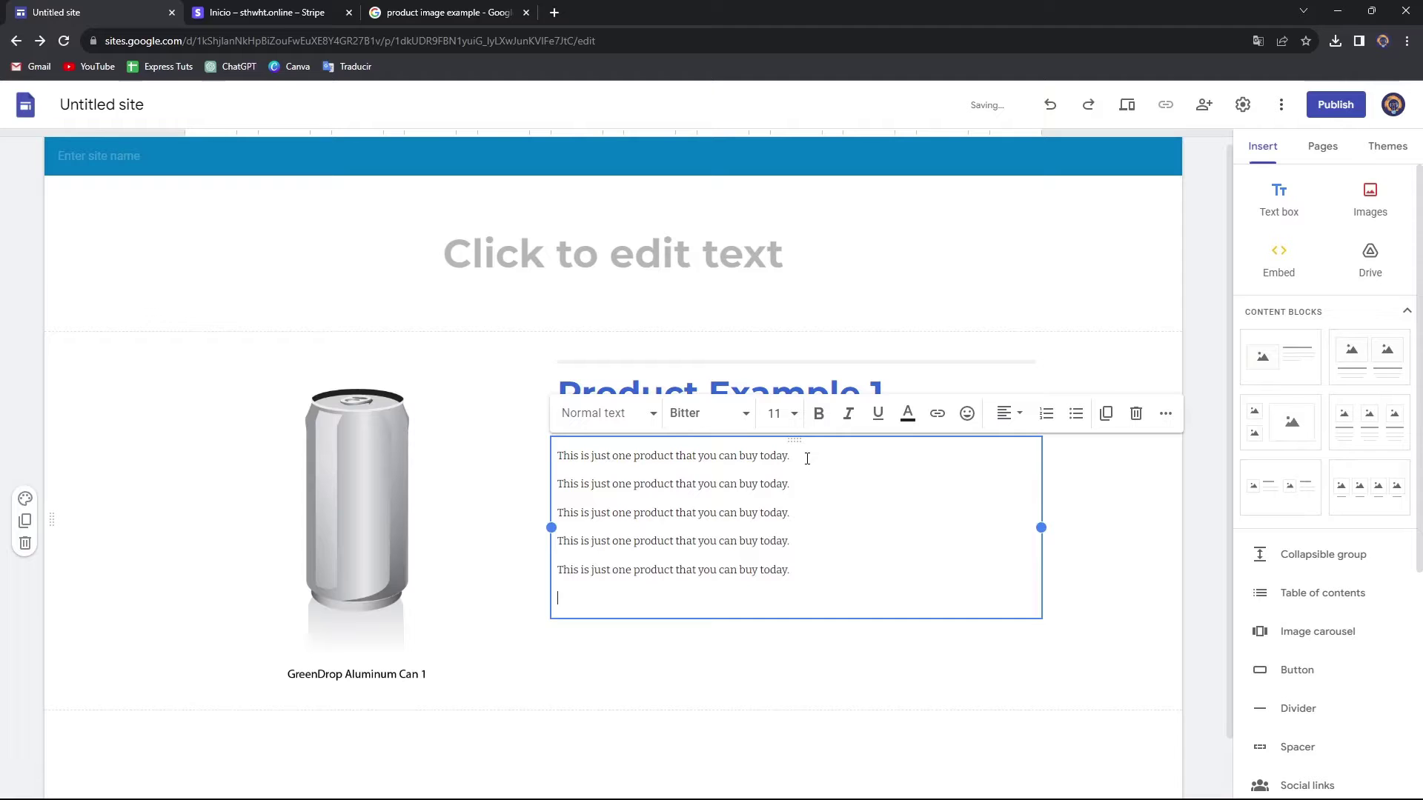
key(ctrl+v)
click(1069, 566)
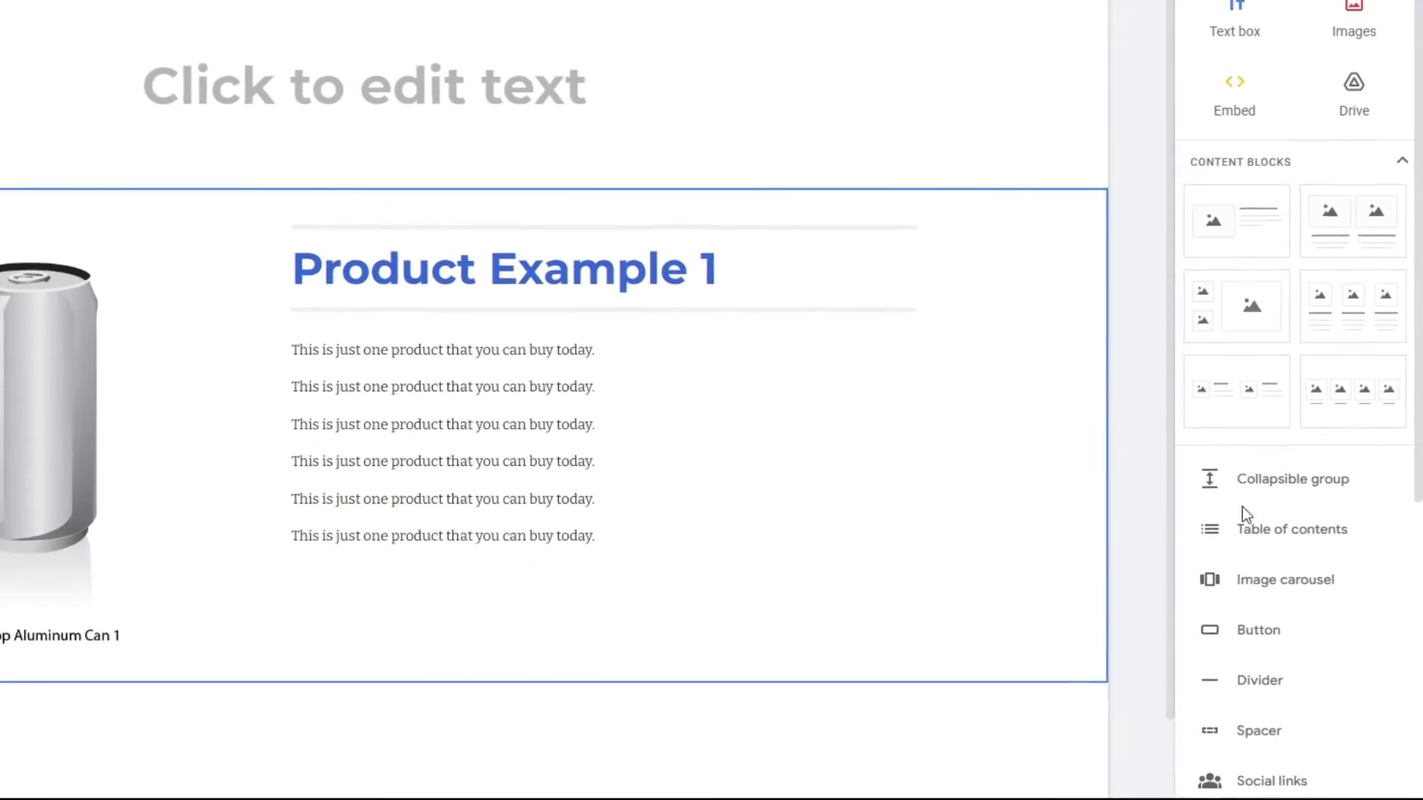
scroll(1270, 579, down, 4)
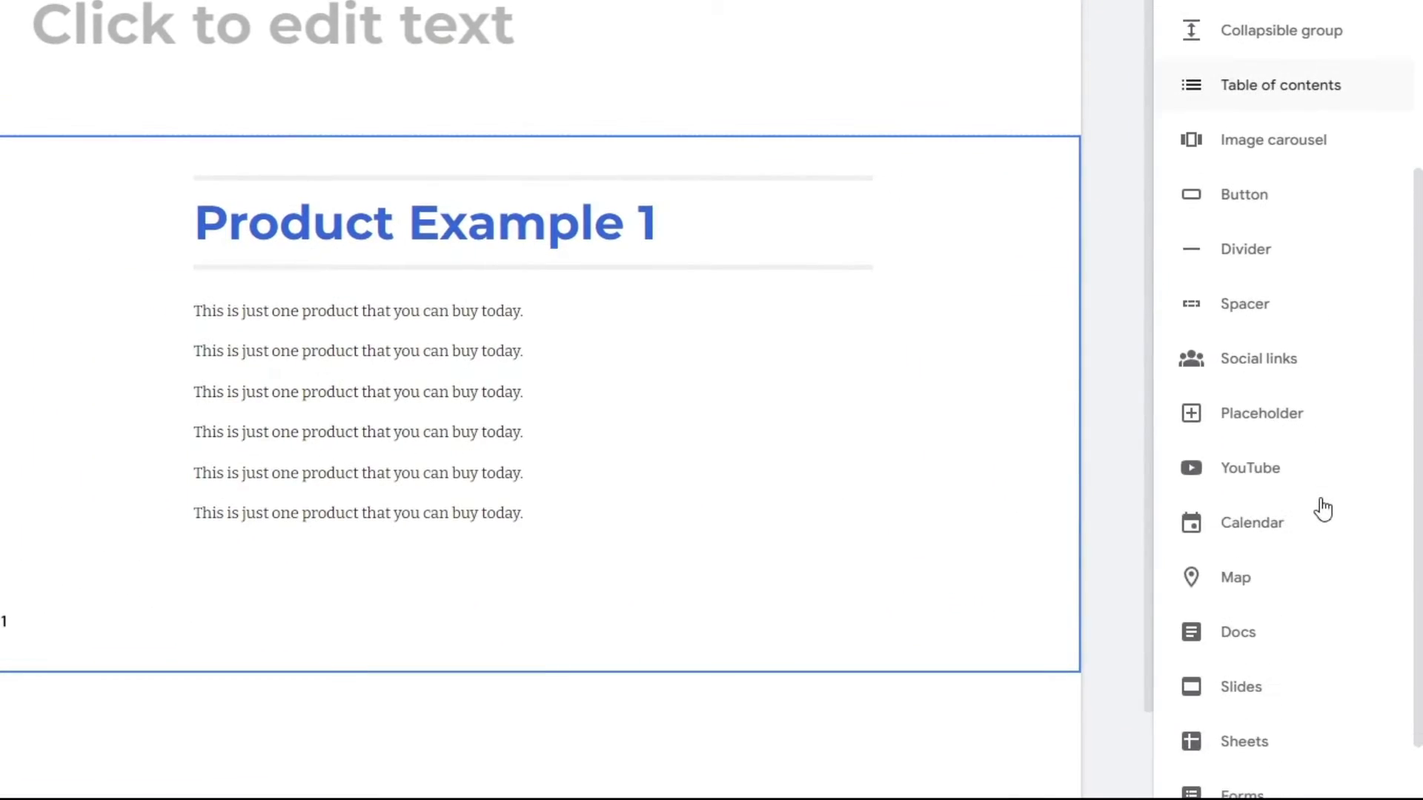
click(1266, 209)
text(Buy now)
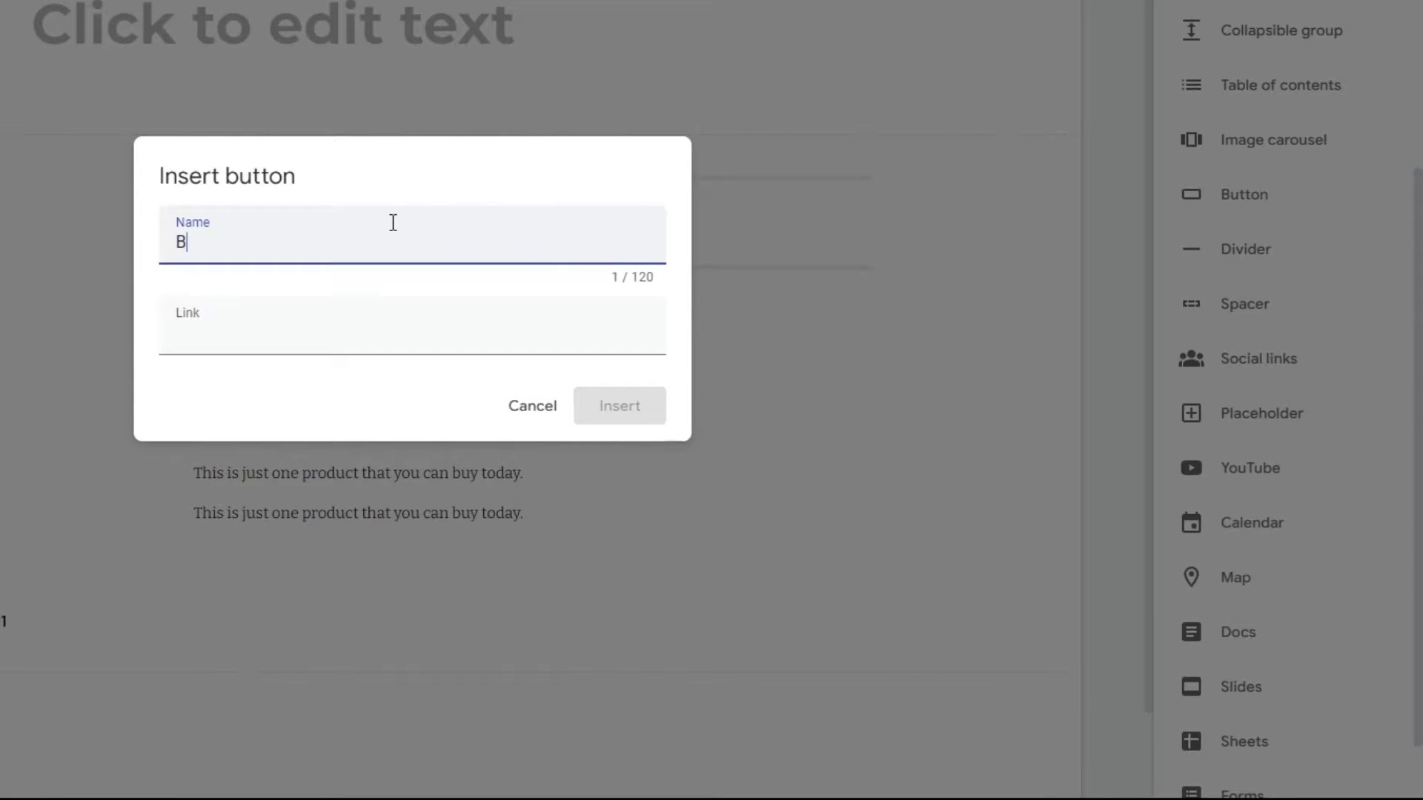
click(391, 345)
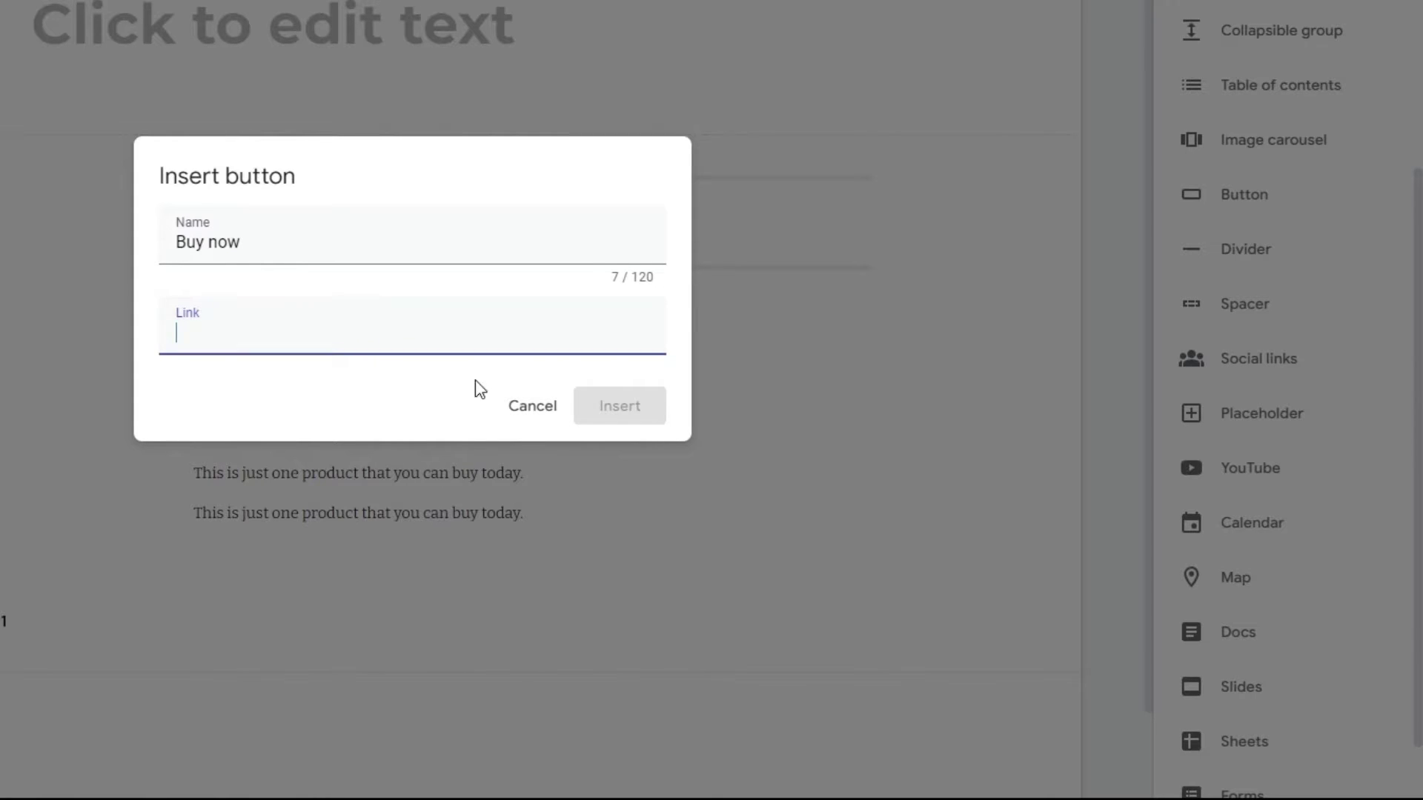
text(www.y)
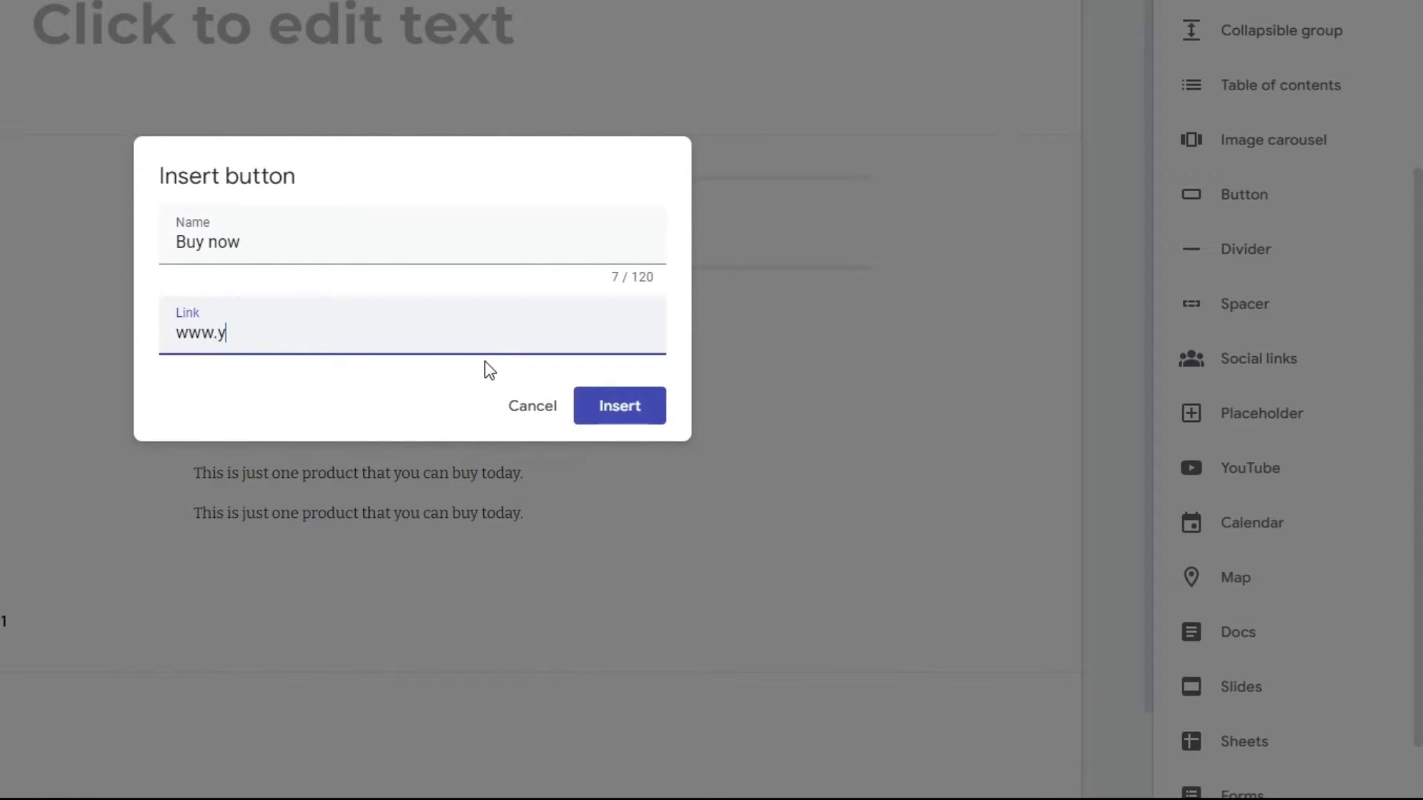
text(outube.co.n)
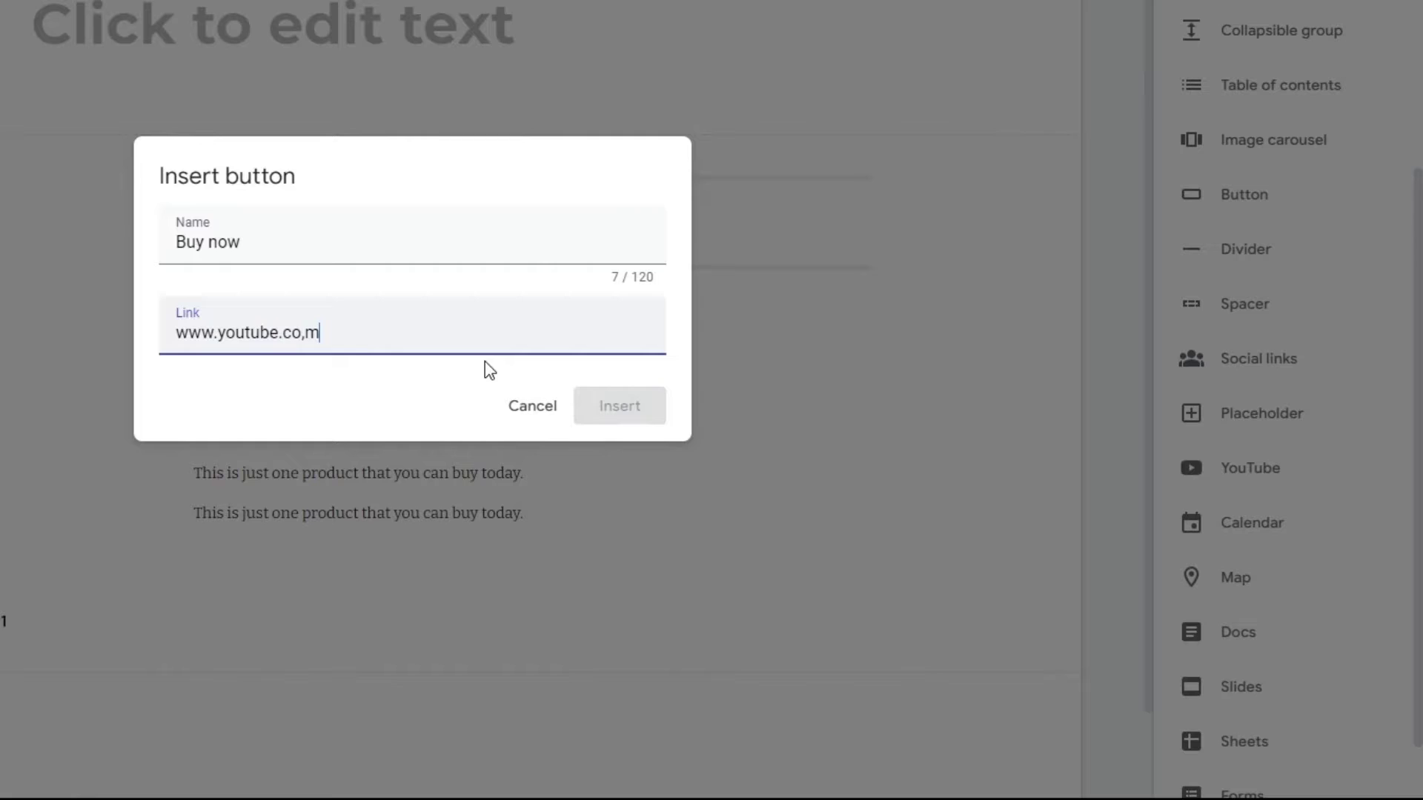
key(BackSpace)
key(BackSpace)
text(m)
key(Return)
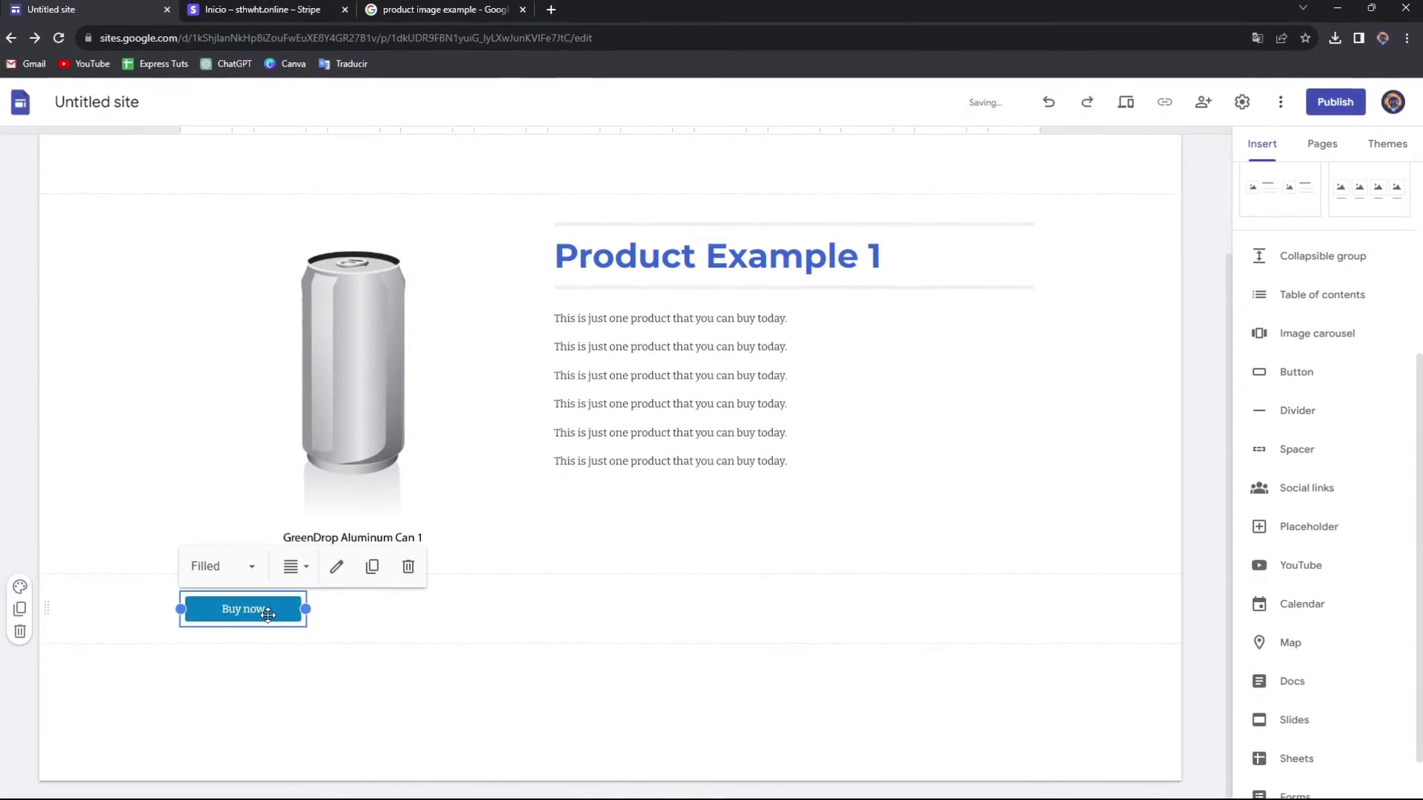
Move the Buy now button below the description, delete it, then switch to the Stripe tab
drag(267, 615, 615, 483)
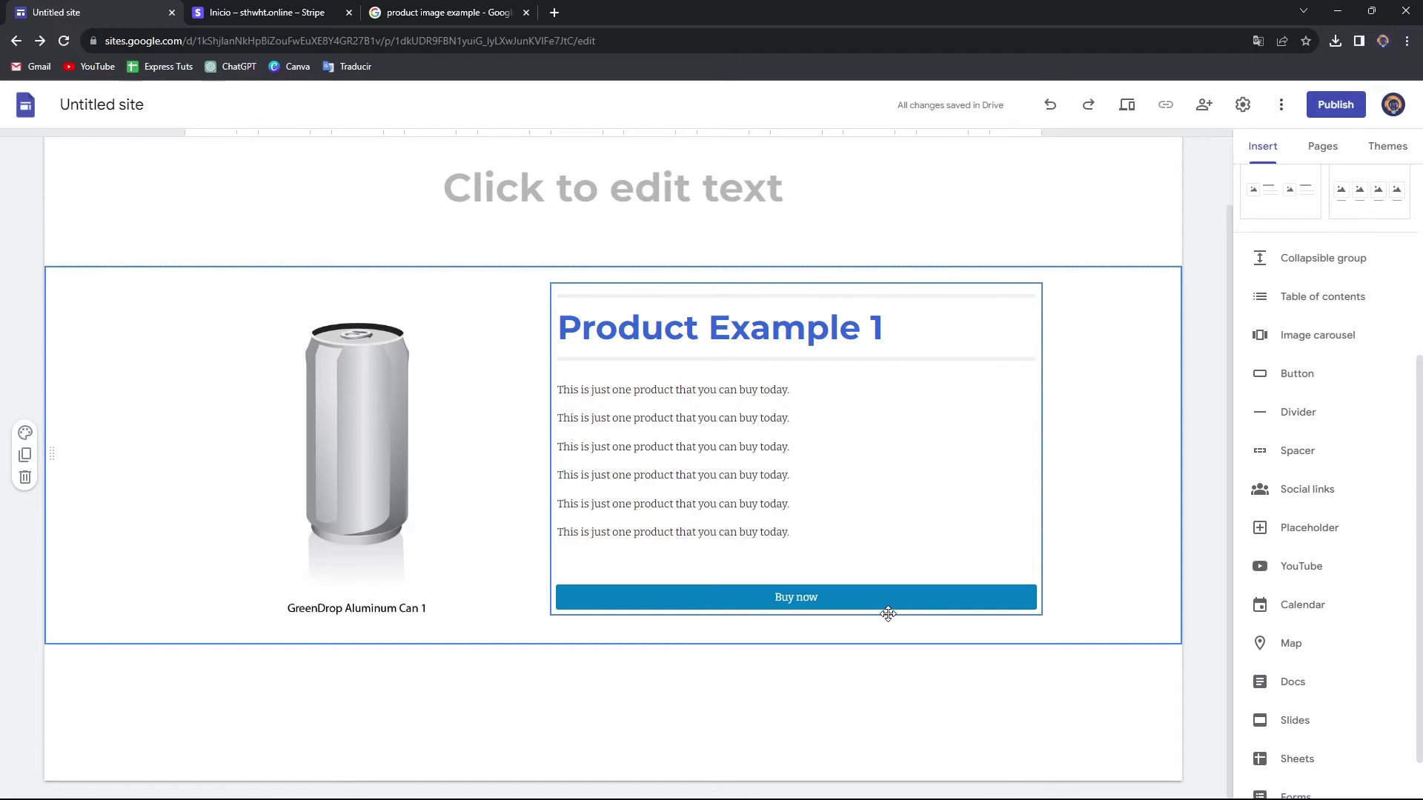
click(918, 599)
click(964, 604)
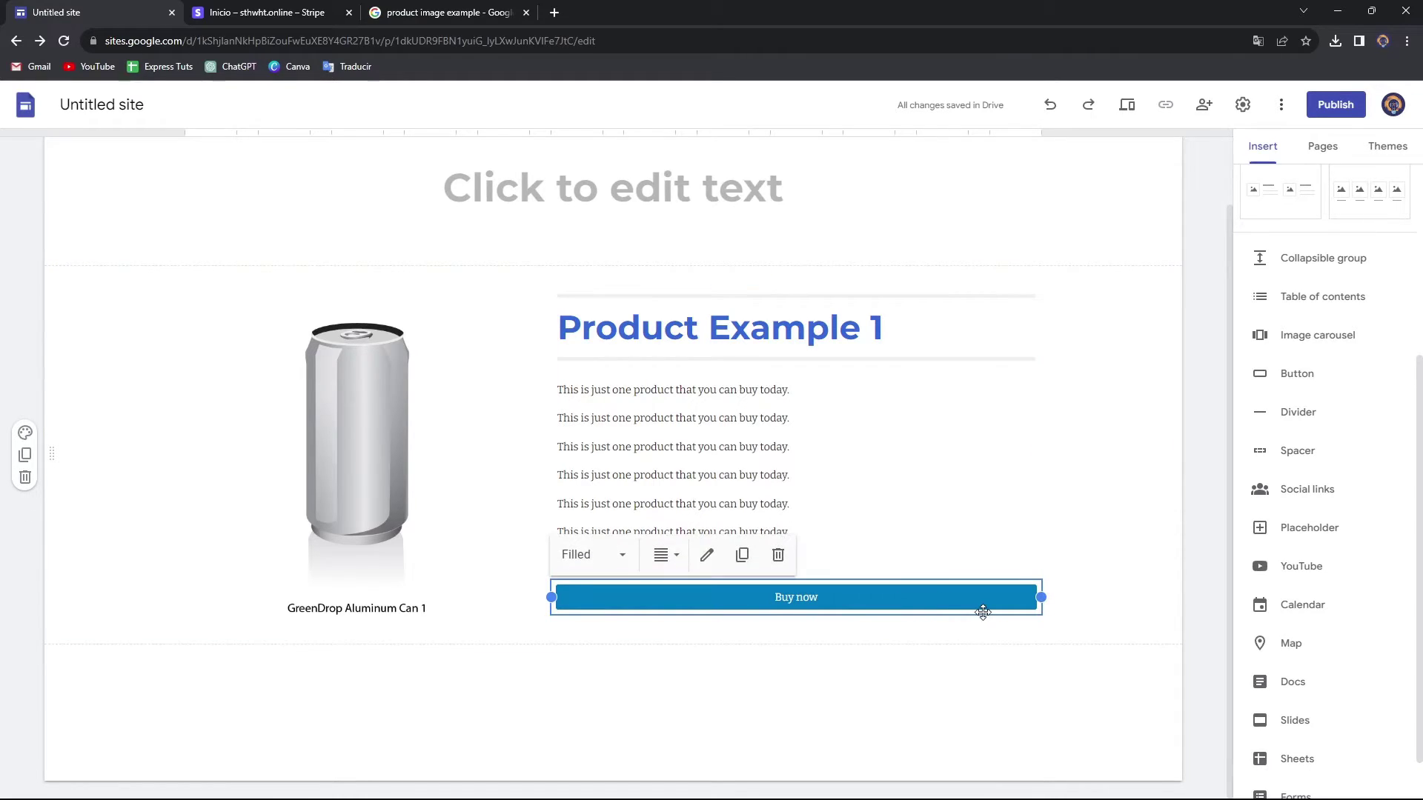
click(788, 568)
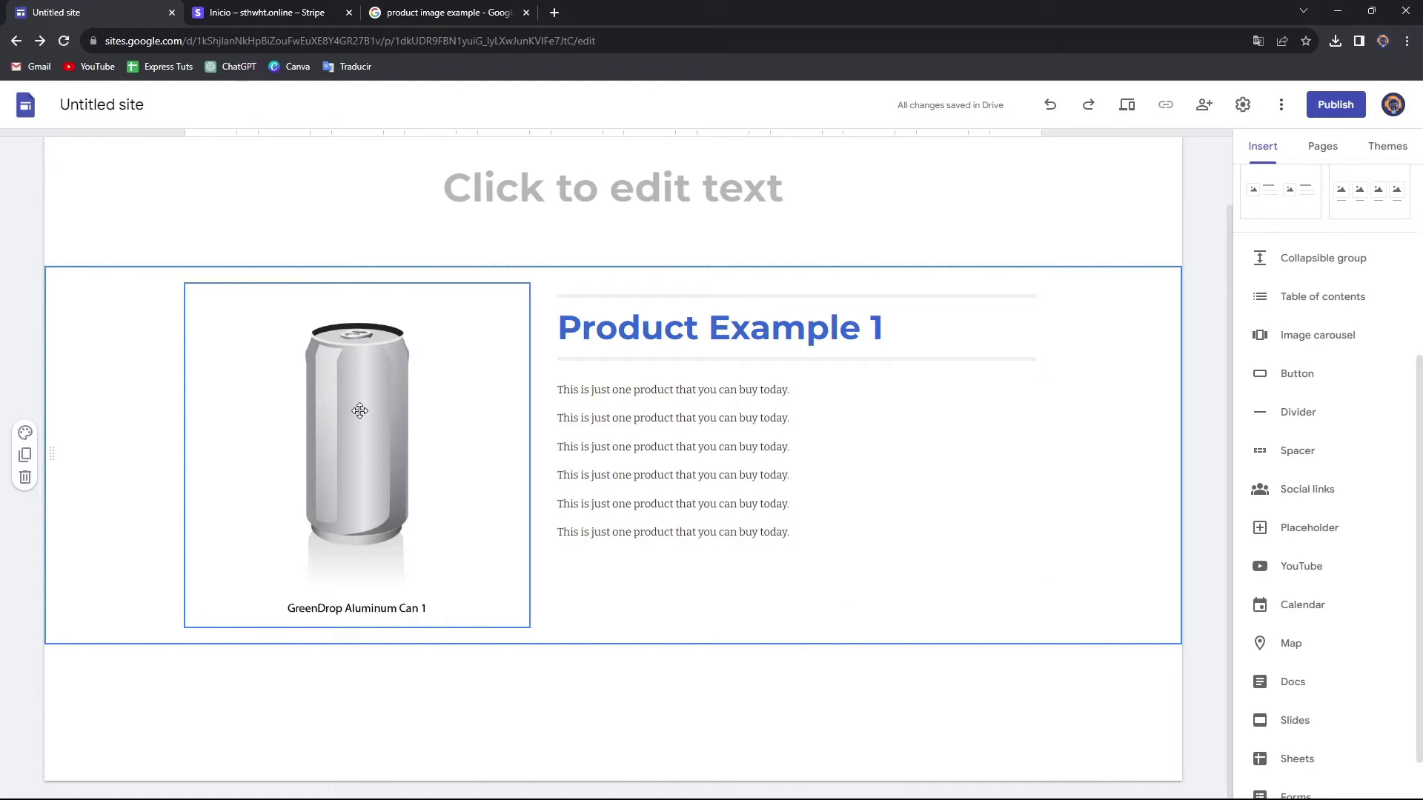
click(257, 7)
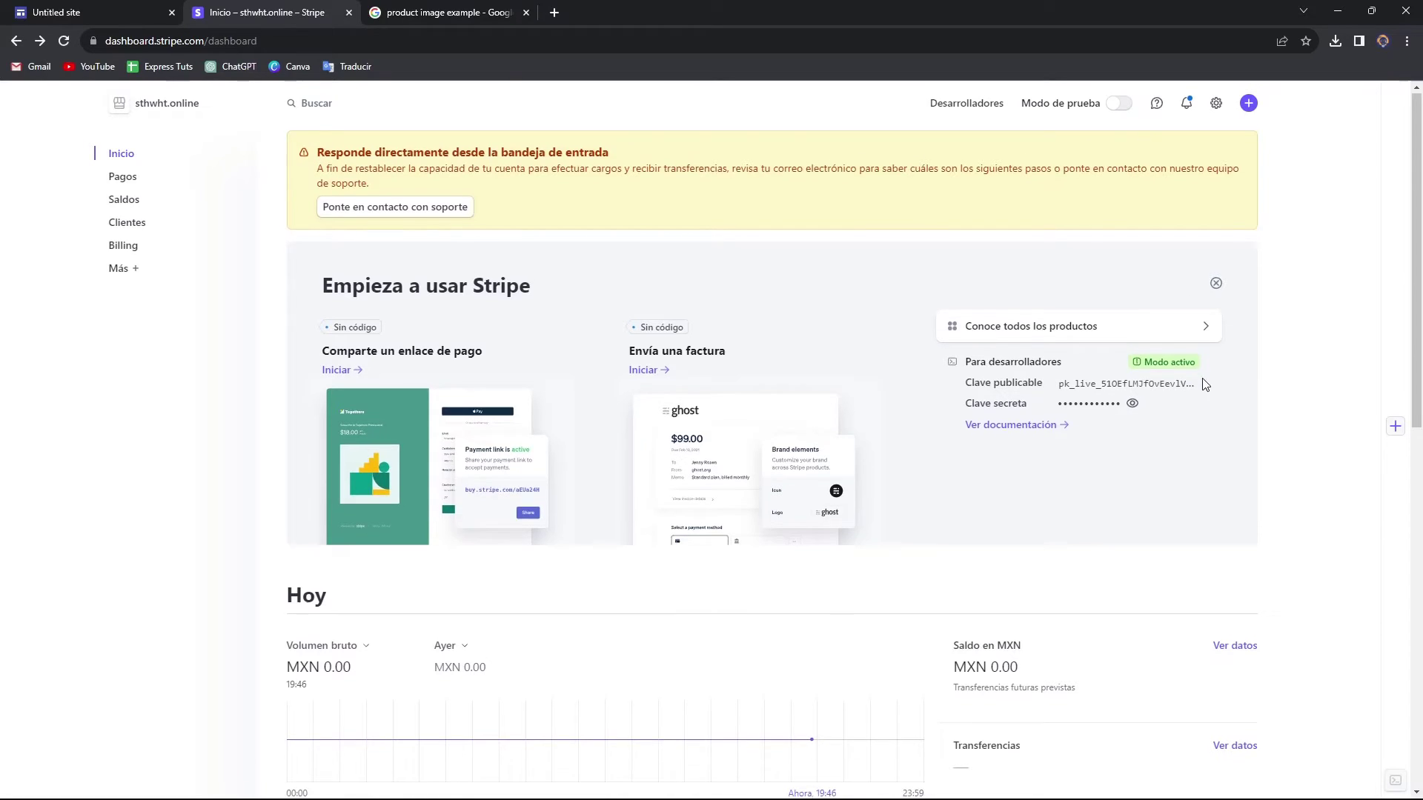
Open the Stripe account menu and go to the Pagos payments section
scroll(1202, 381, down, 10)
scroll(995, 593, up, 10)
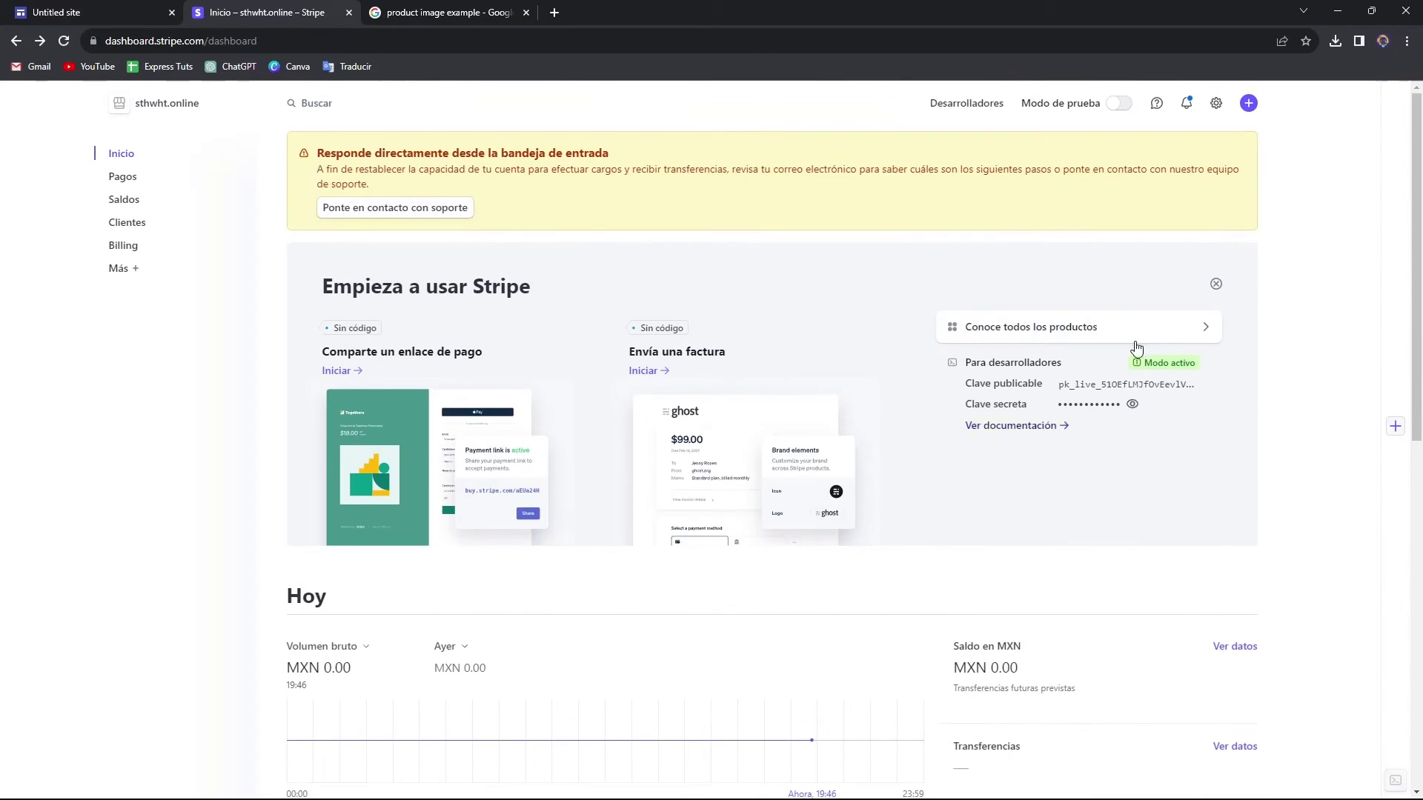
click(1216, 103)
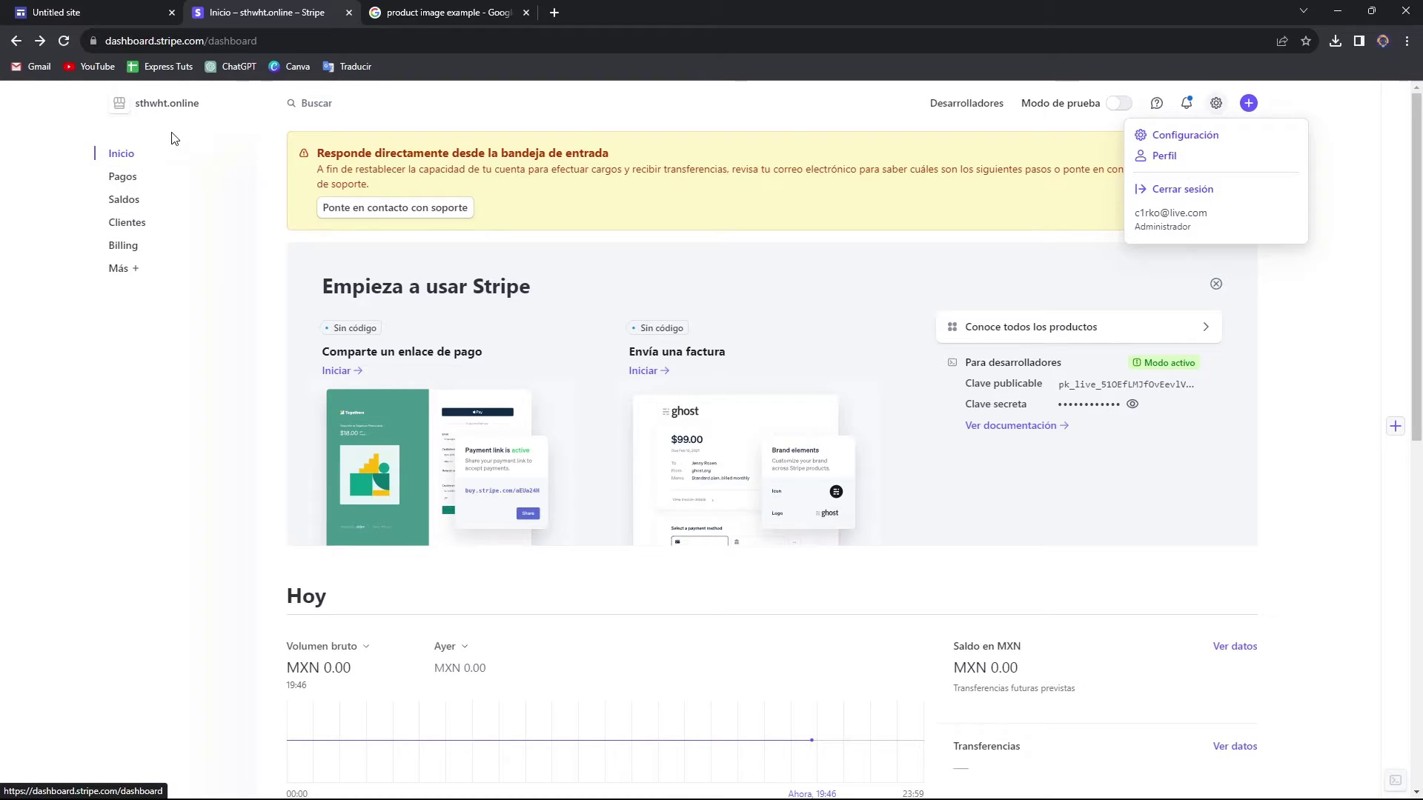
click(143, 185)
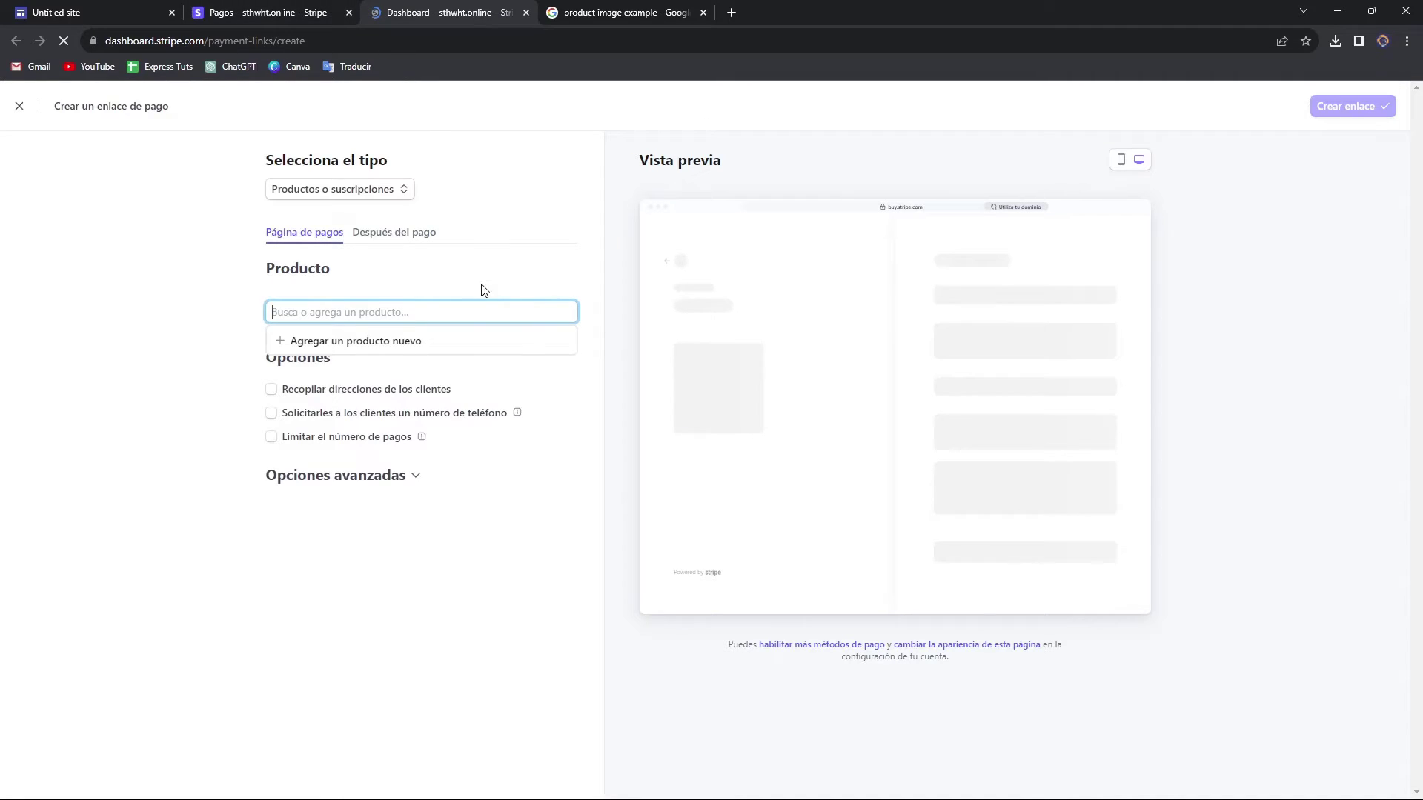
Create the Stripe product 'Example Product 1' priced at 6.00 USD and add it to the payment link
click(454, 342)
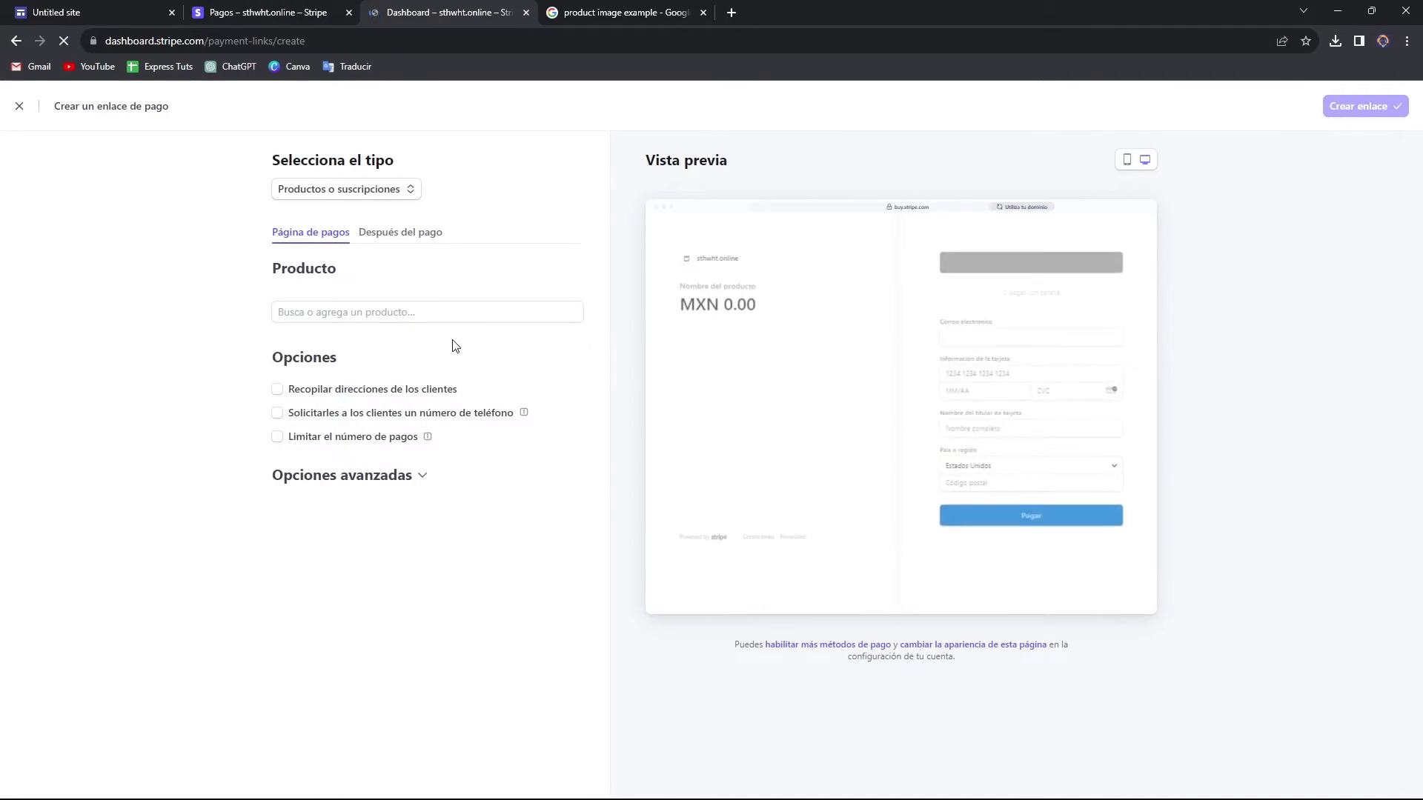
text(Example Product 1)
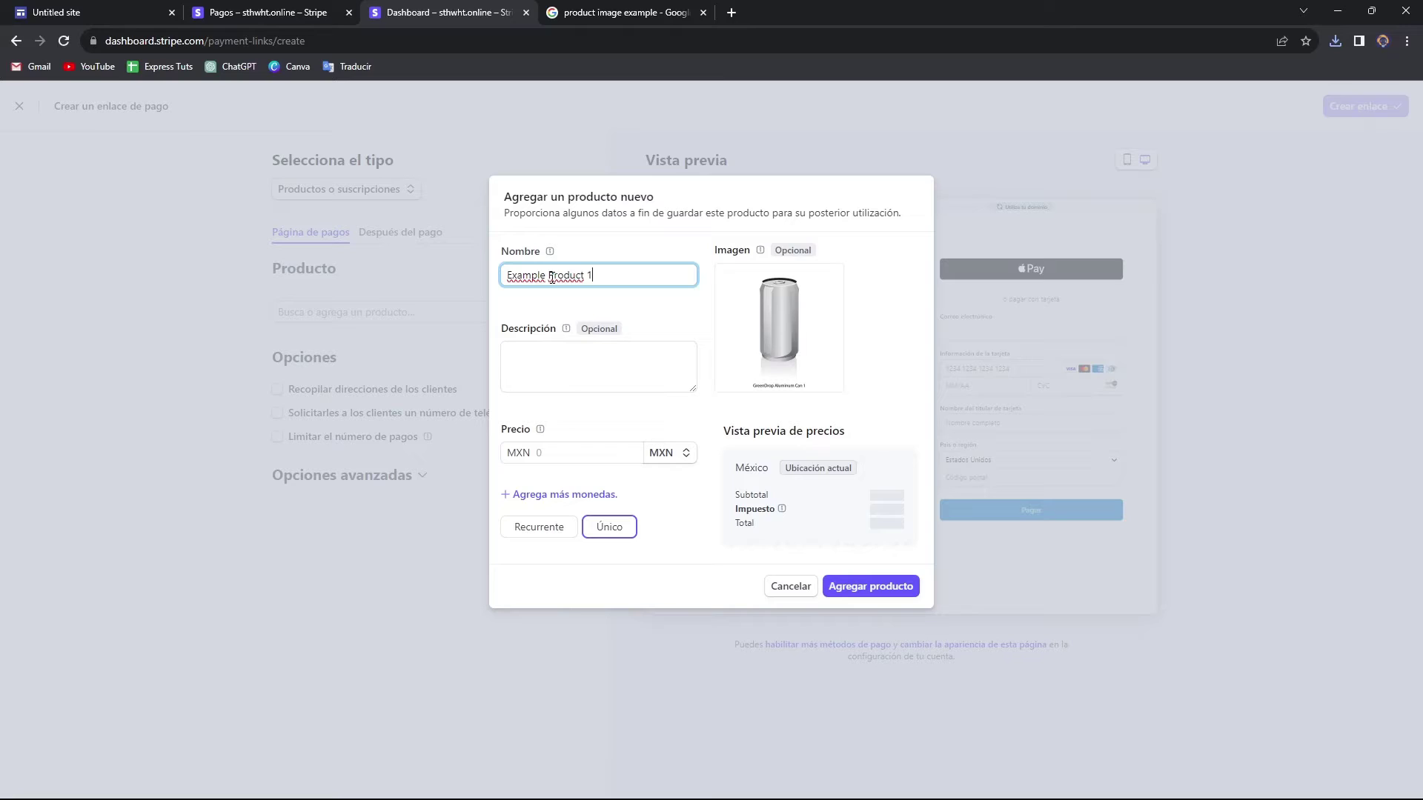
click(605, 359)
click(662, 458)
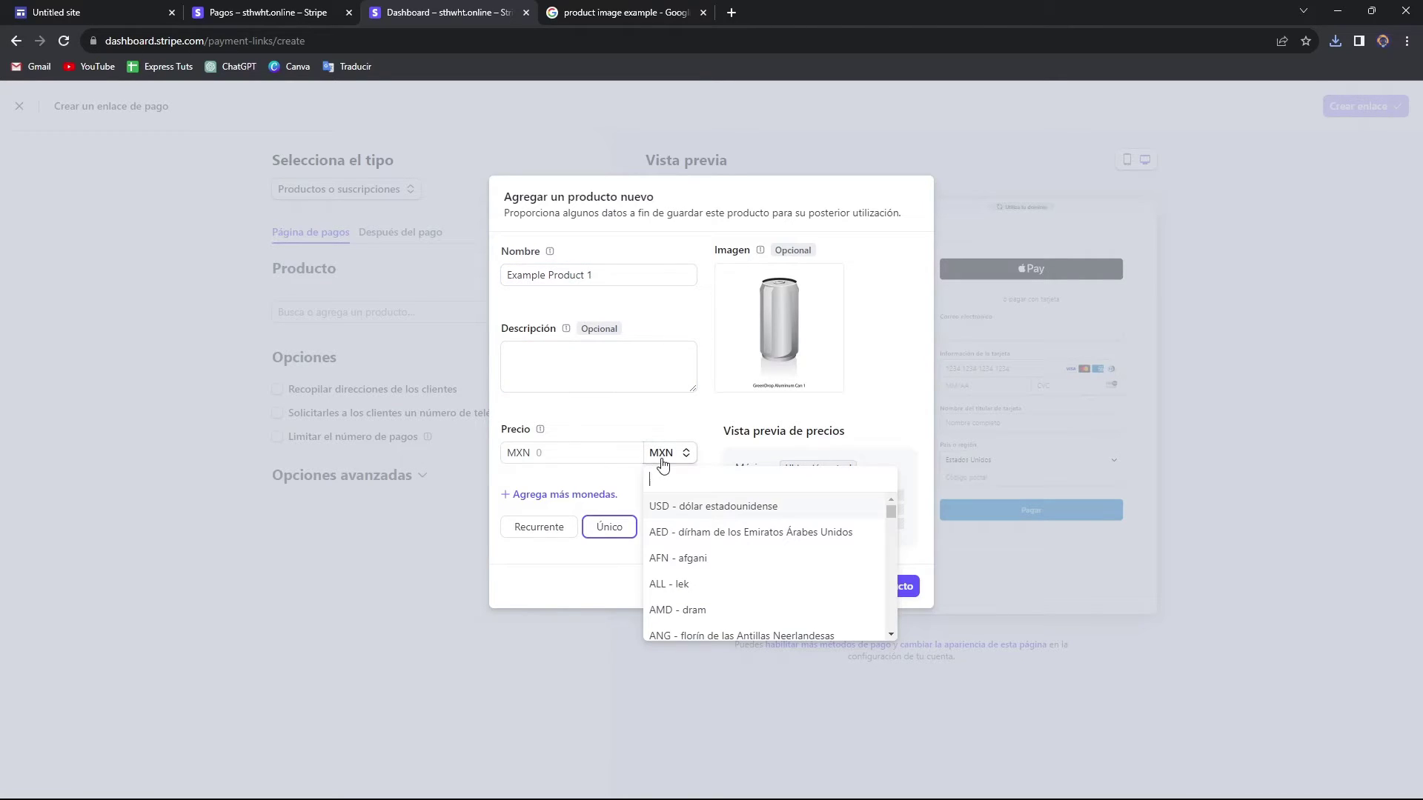
click(732, 512)
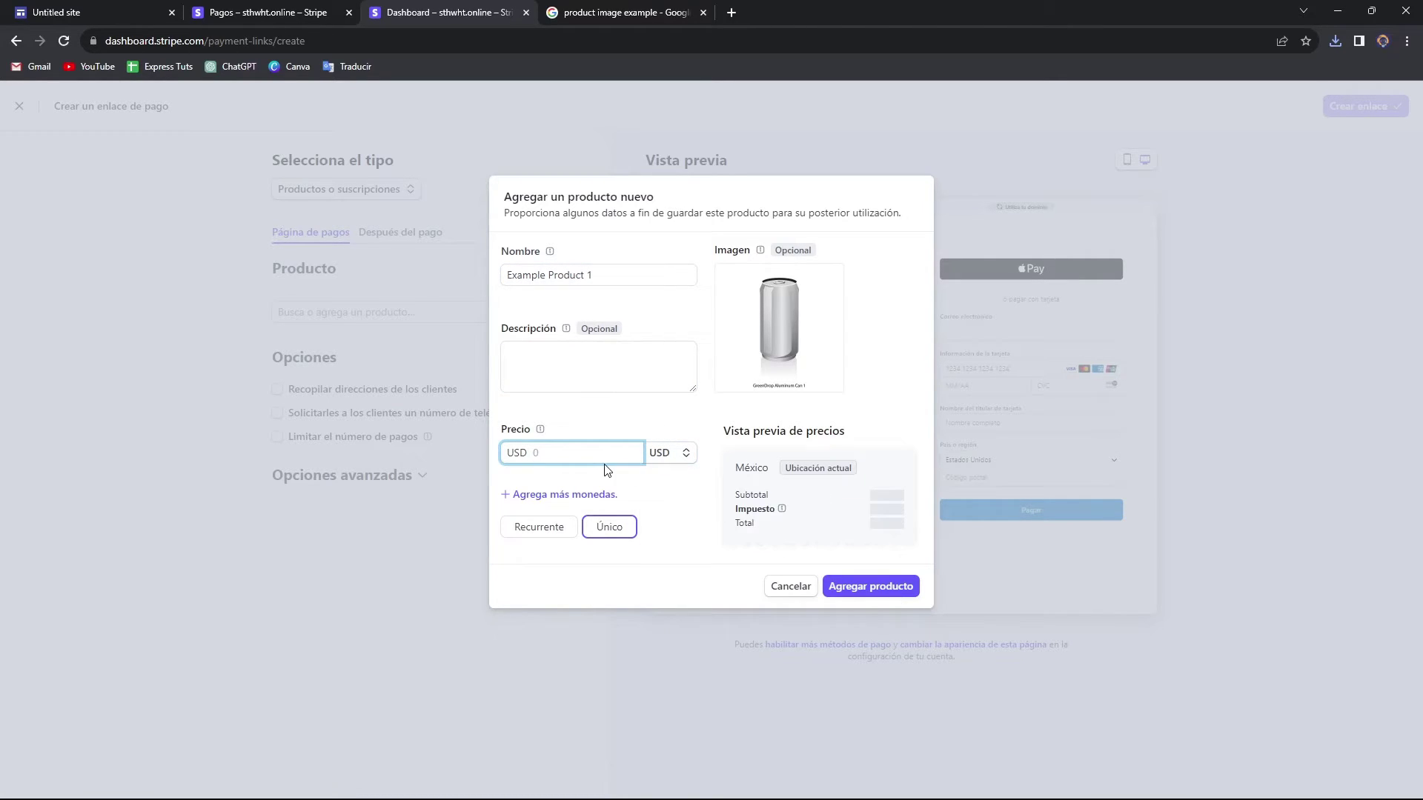
text(6)
click(632, 487)
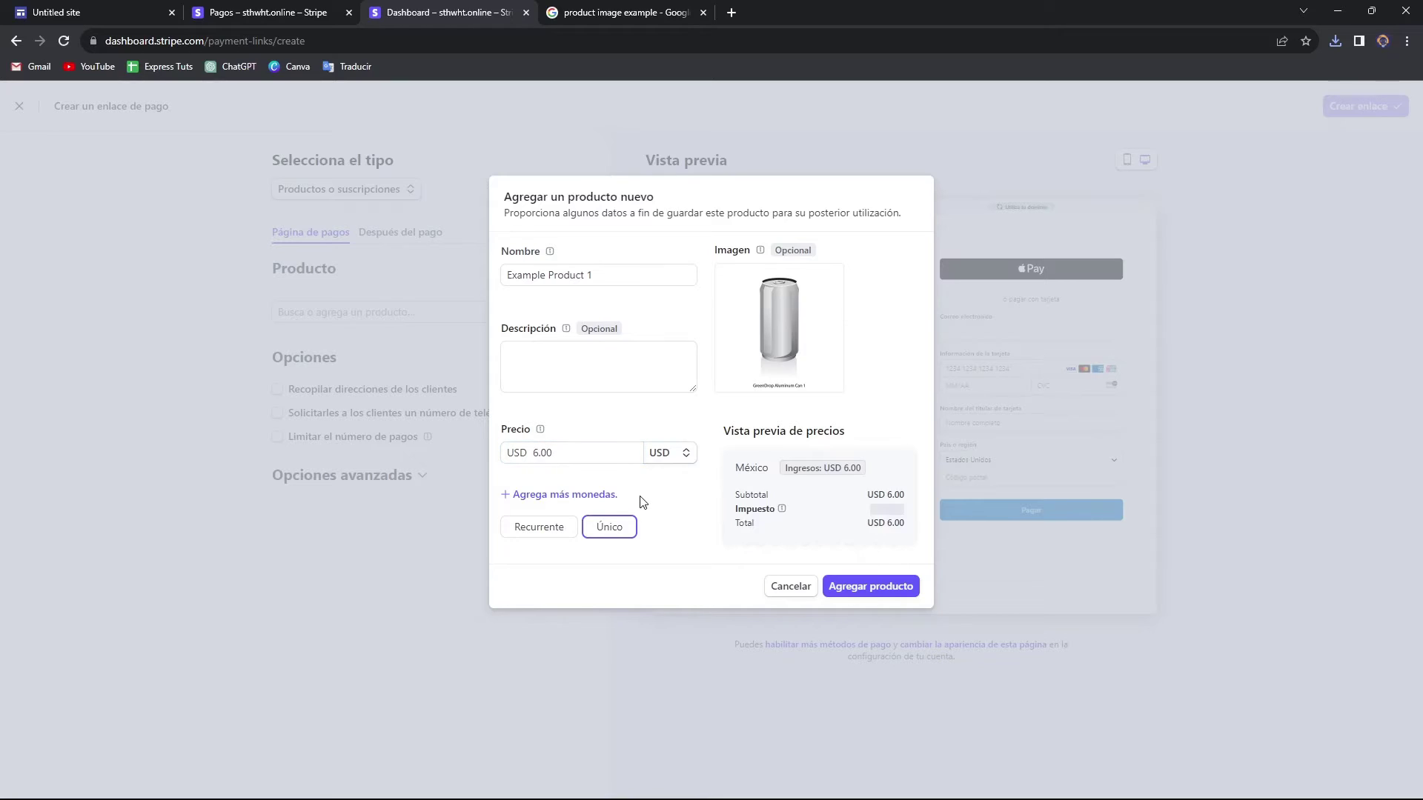
click(869, 586)
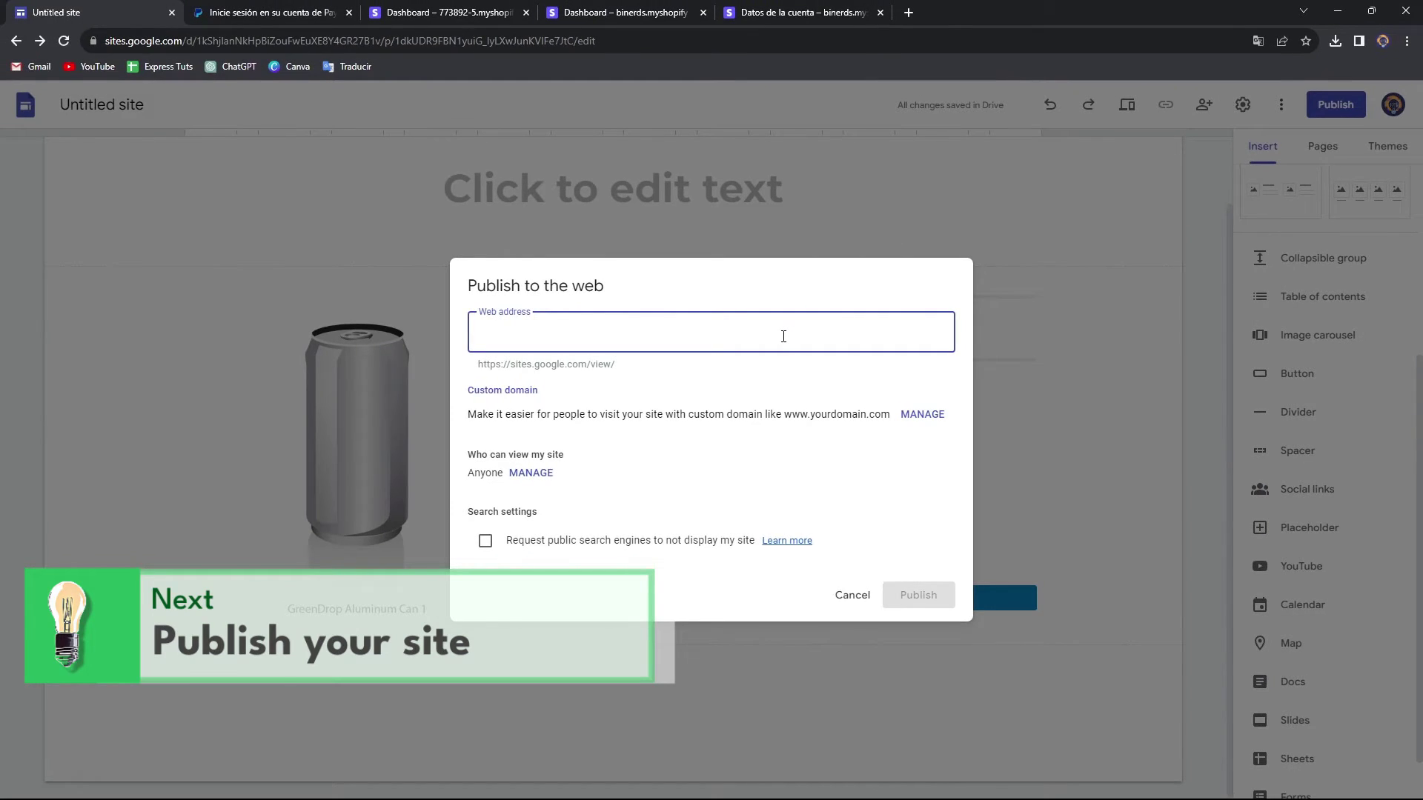
Publish the site at the web address 'productexample1' and open the live page
text(pr)
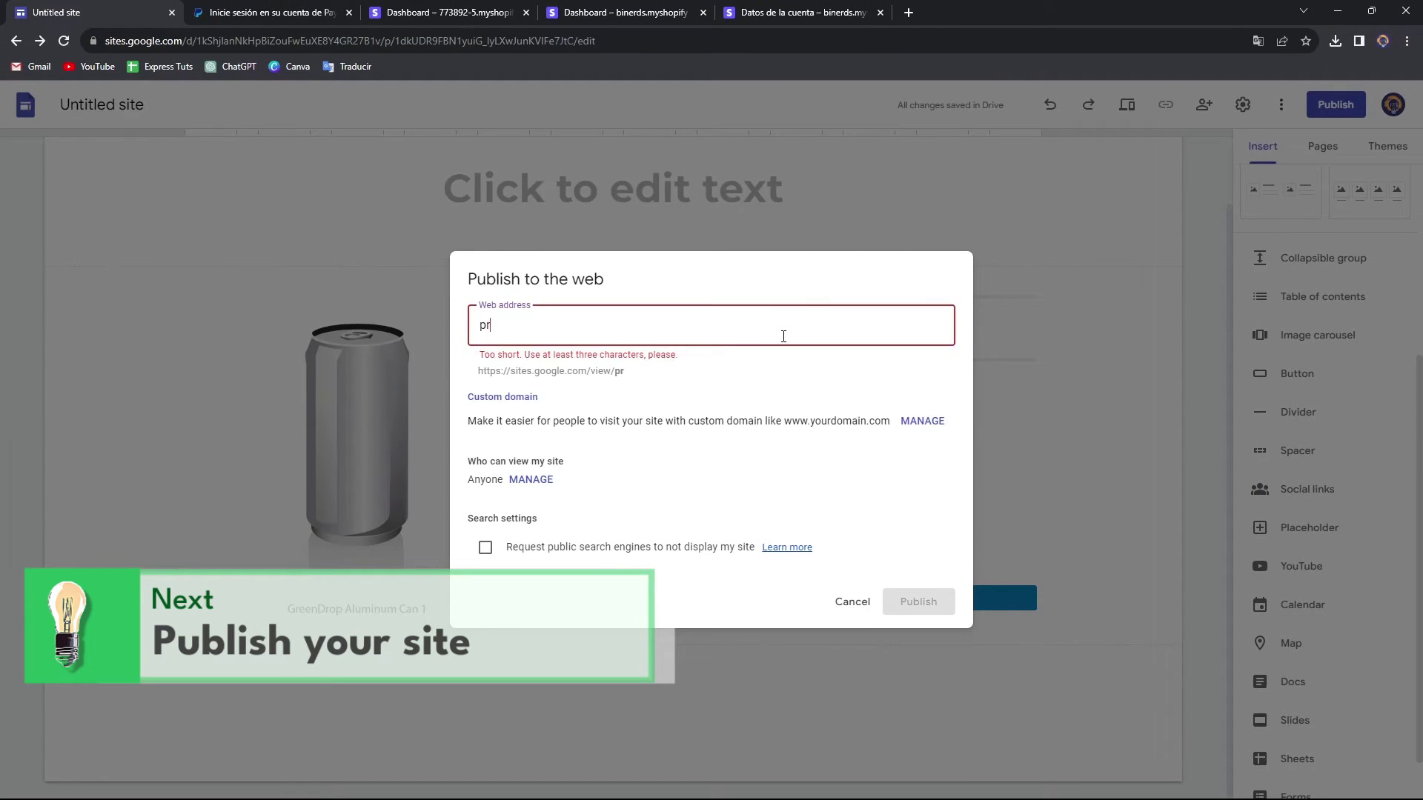
text(oductexample1)
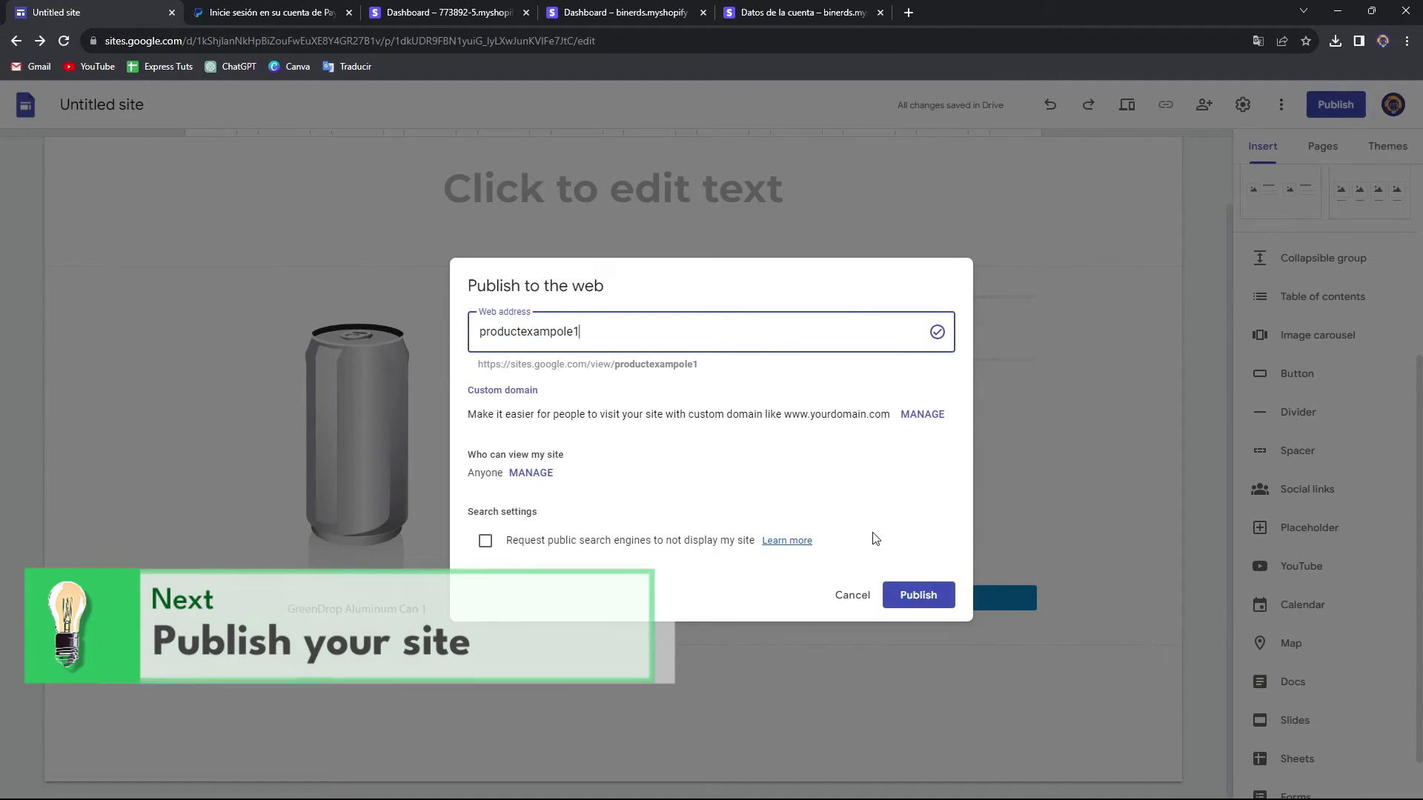
click(919, 595)
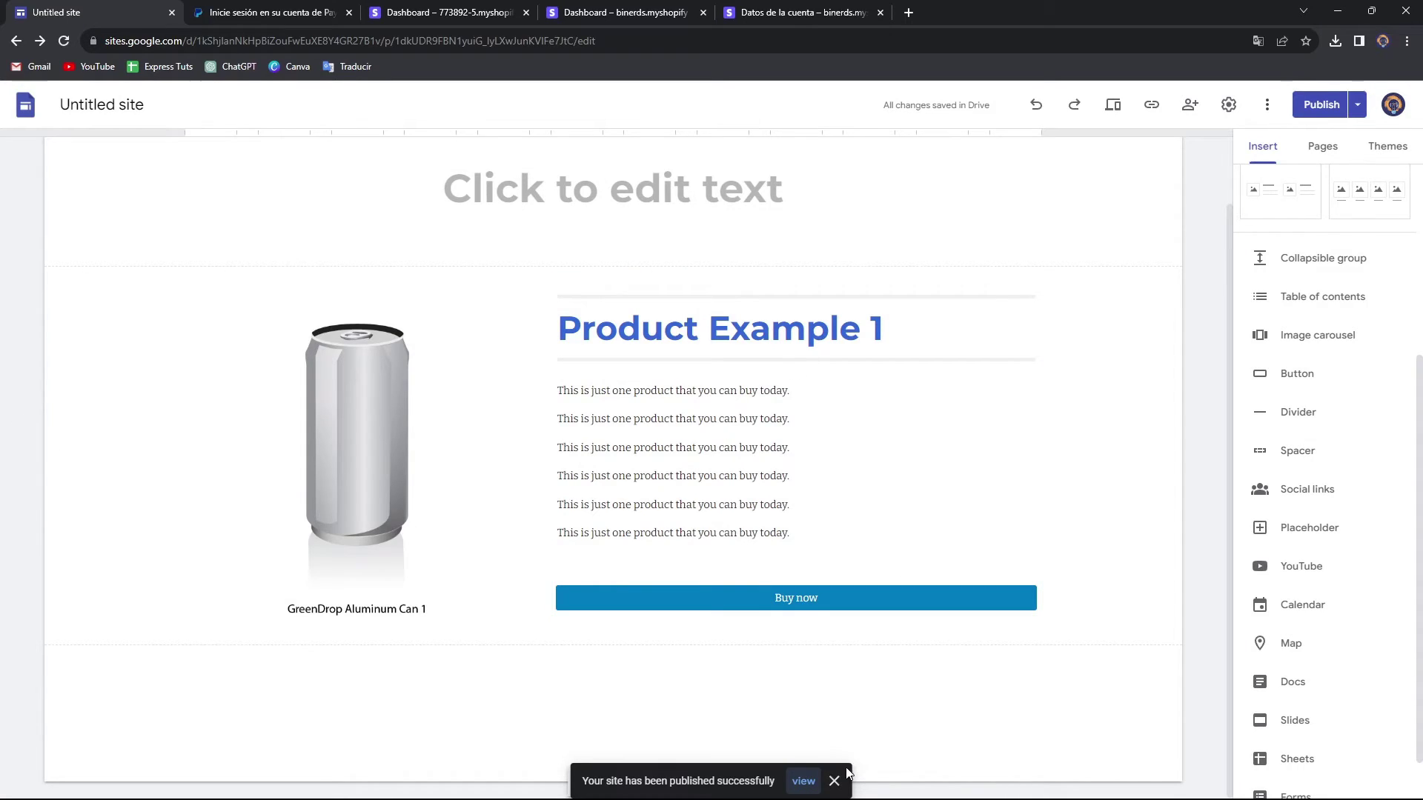
click(805, 781)
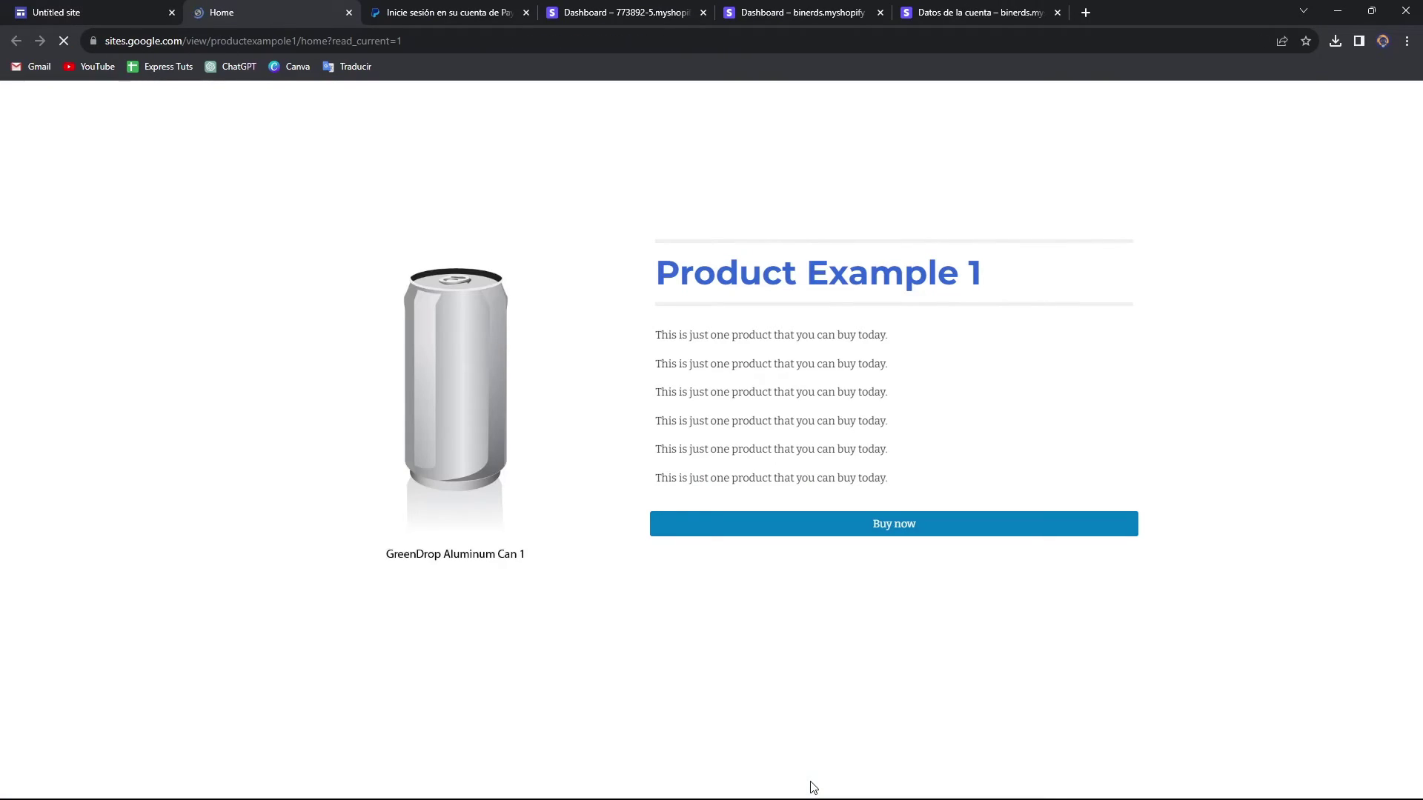
Dismiss the translation prompt, check Buy now opens PayPal, and go back to the site editor
click(1294, 77)
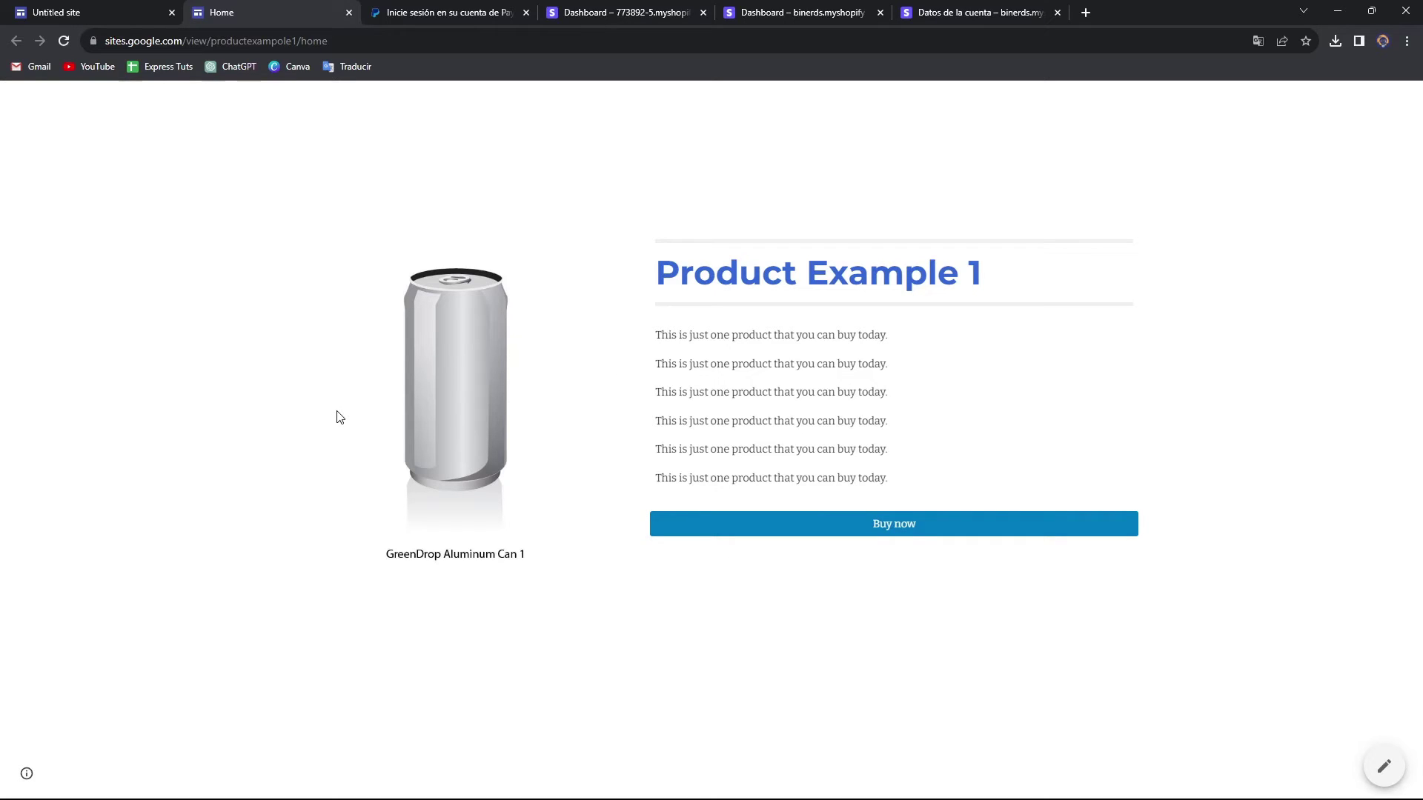
click(894, 528)
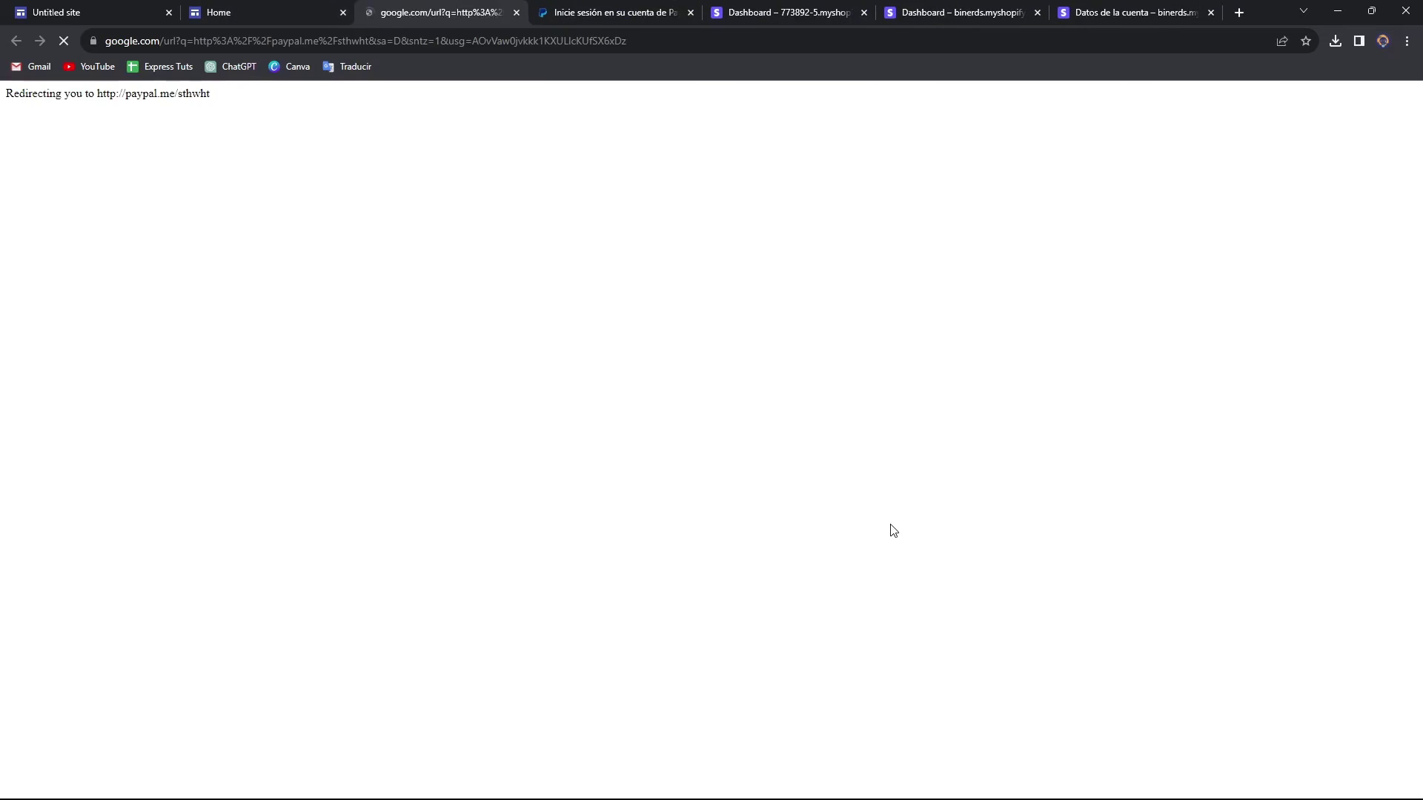
click(517, 12)
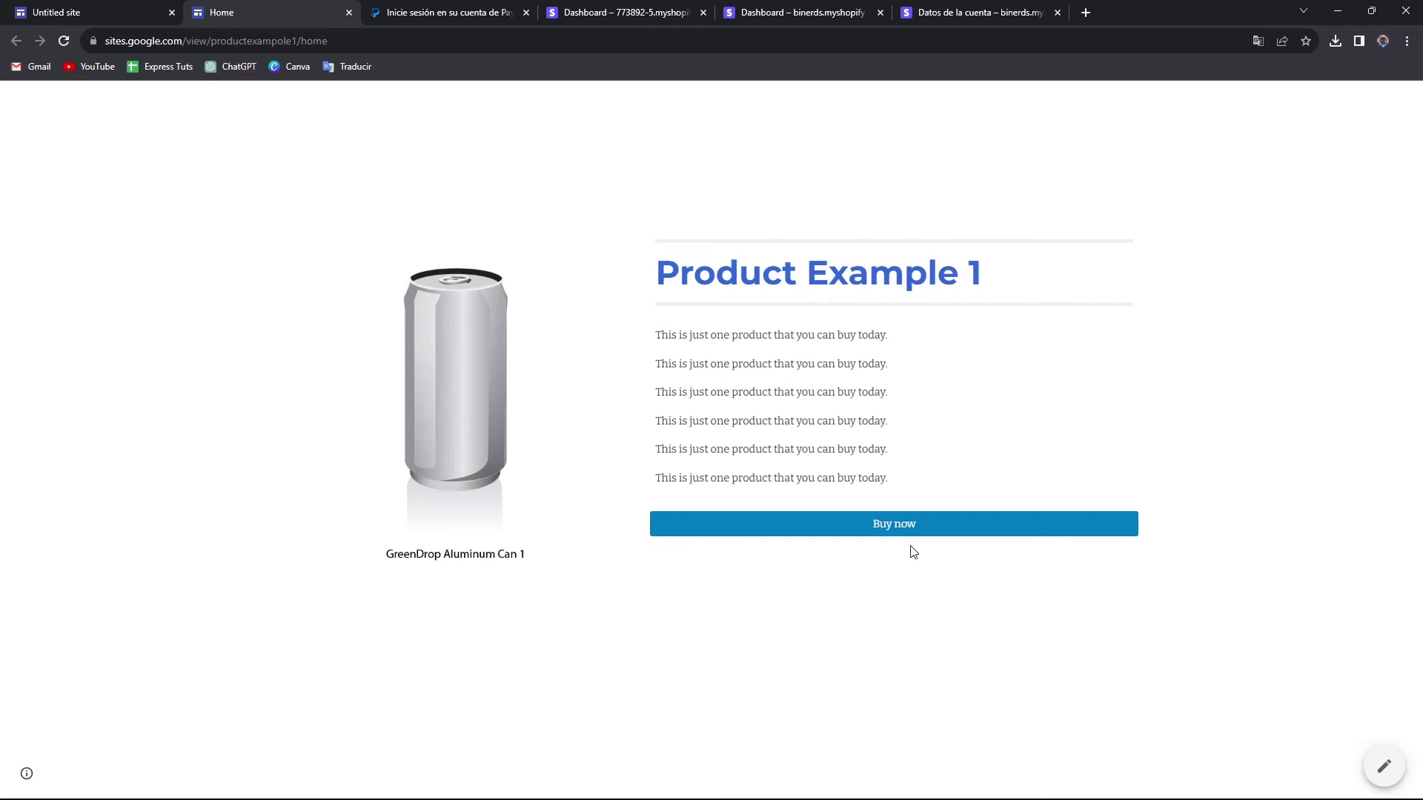
click(121, 16)
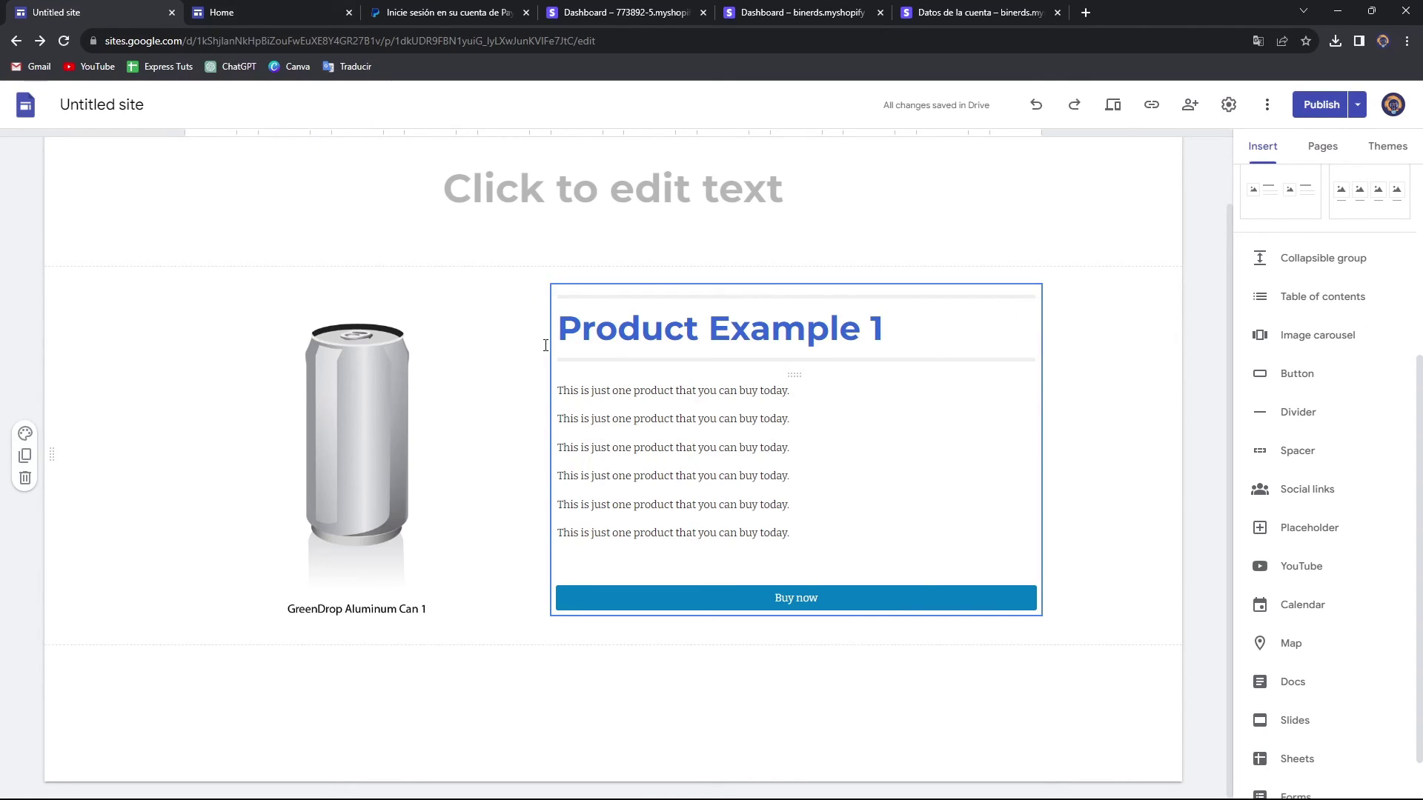
Rename the site to 'Product' and return to the Google Sites home page
click(84, 106)
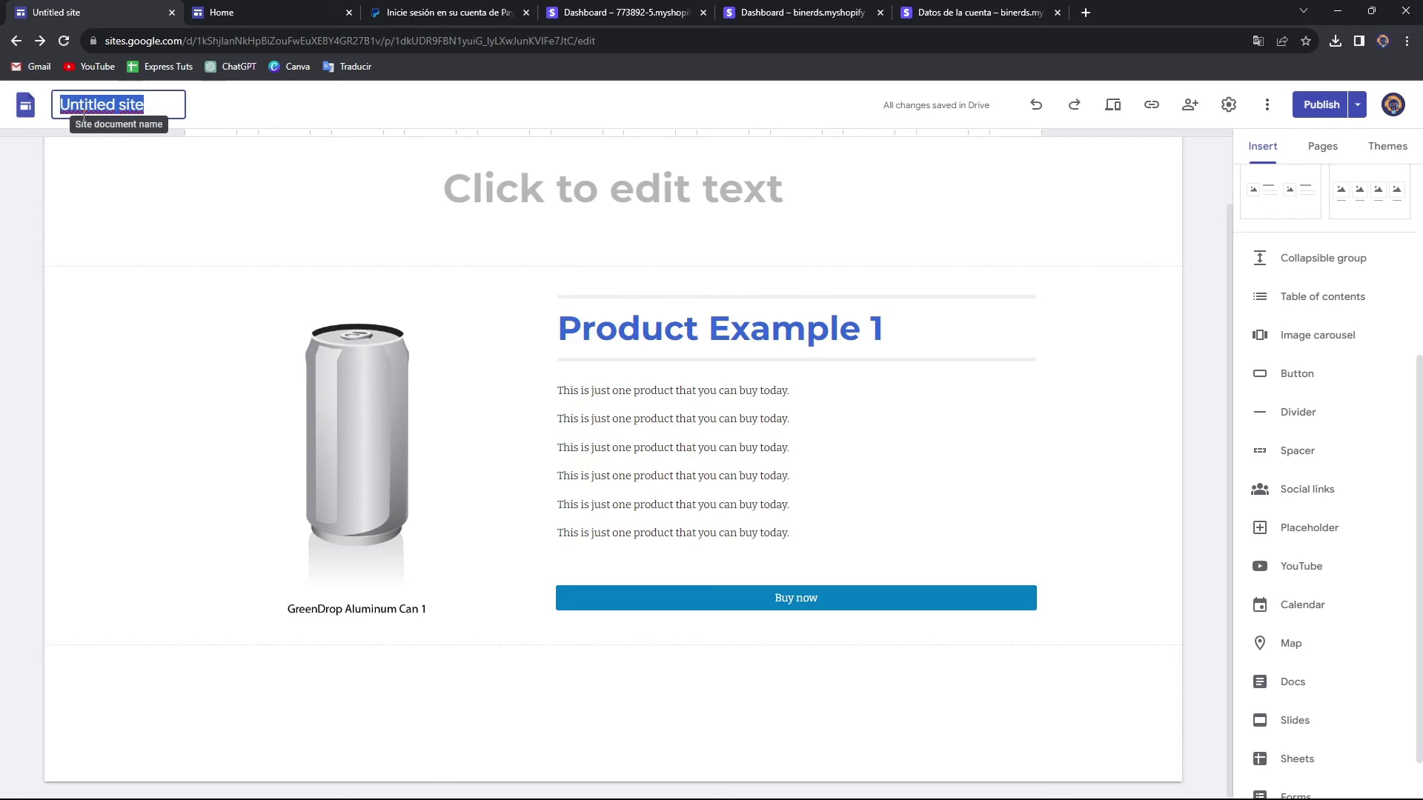
text(Por)
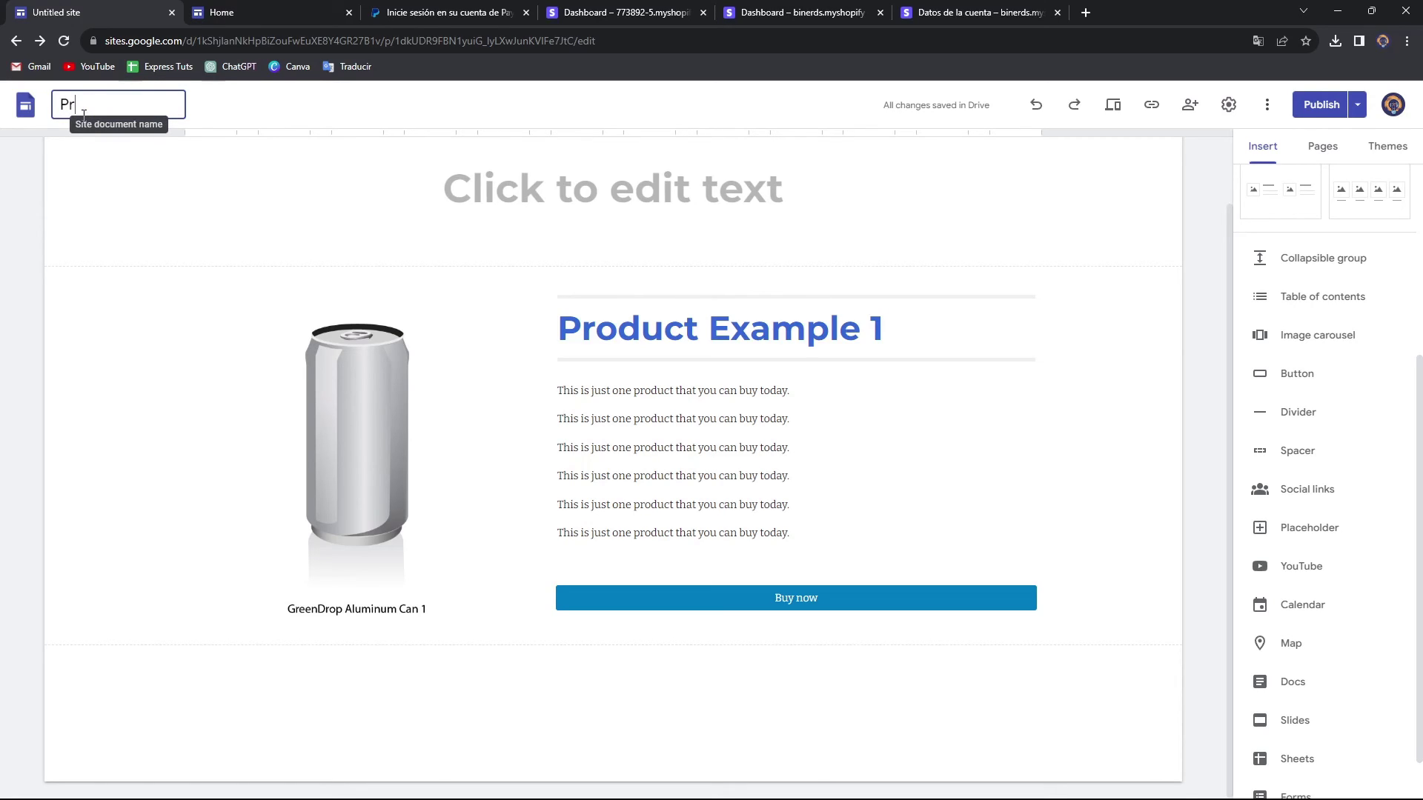
text(oduct)
key(Return)
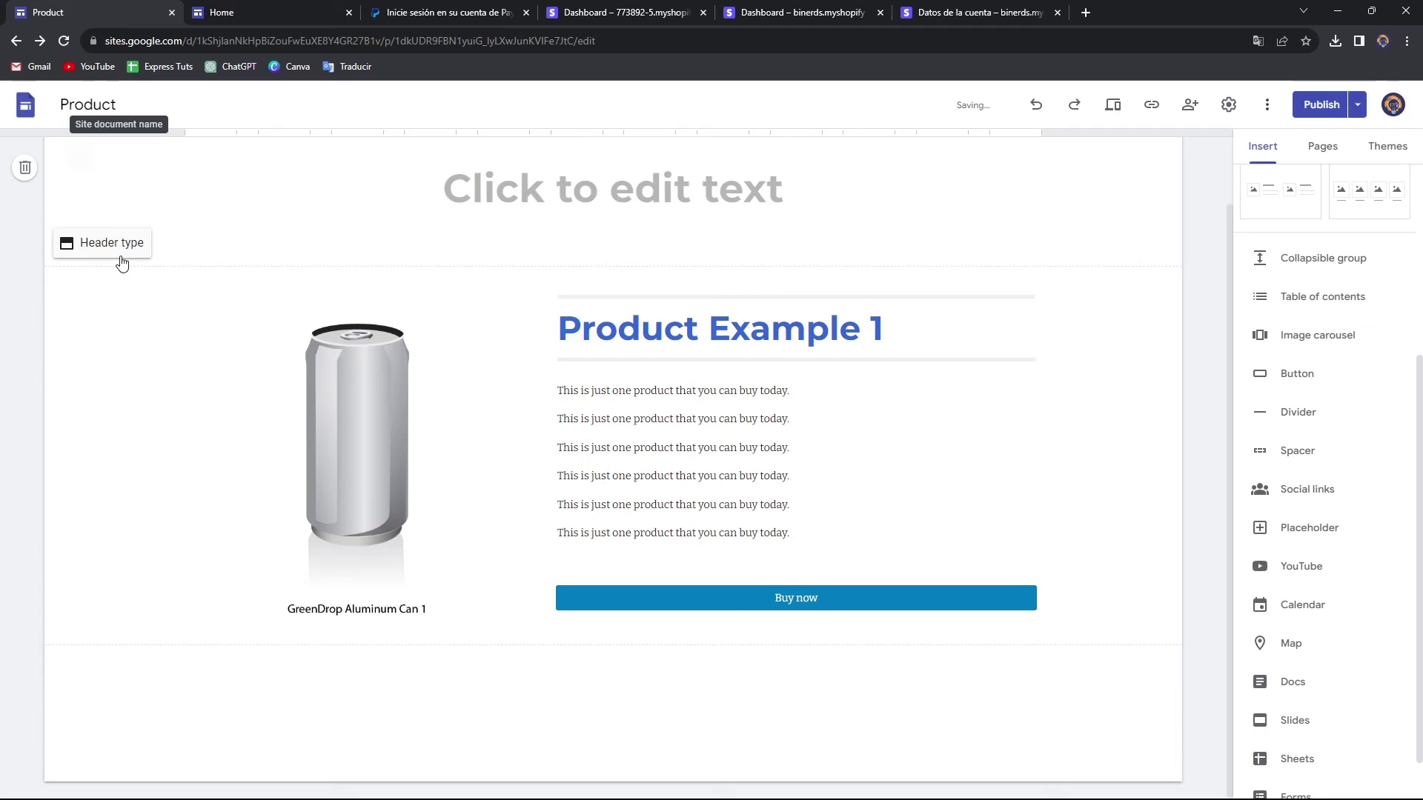
click(25, 105)
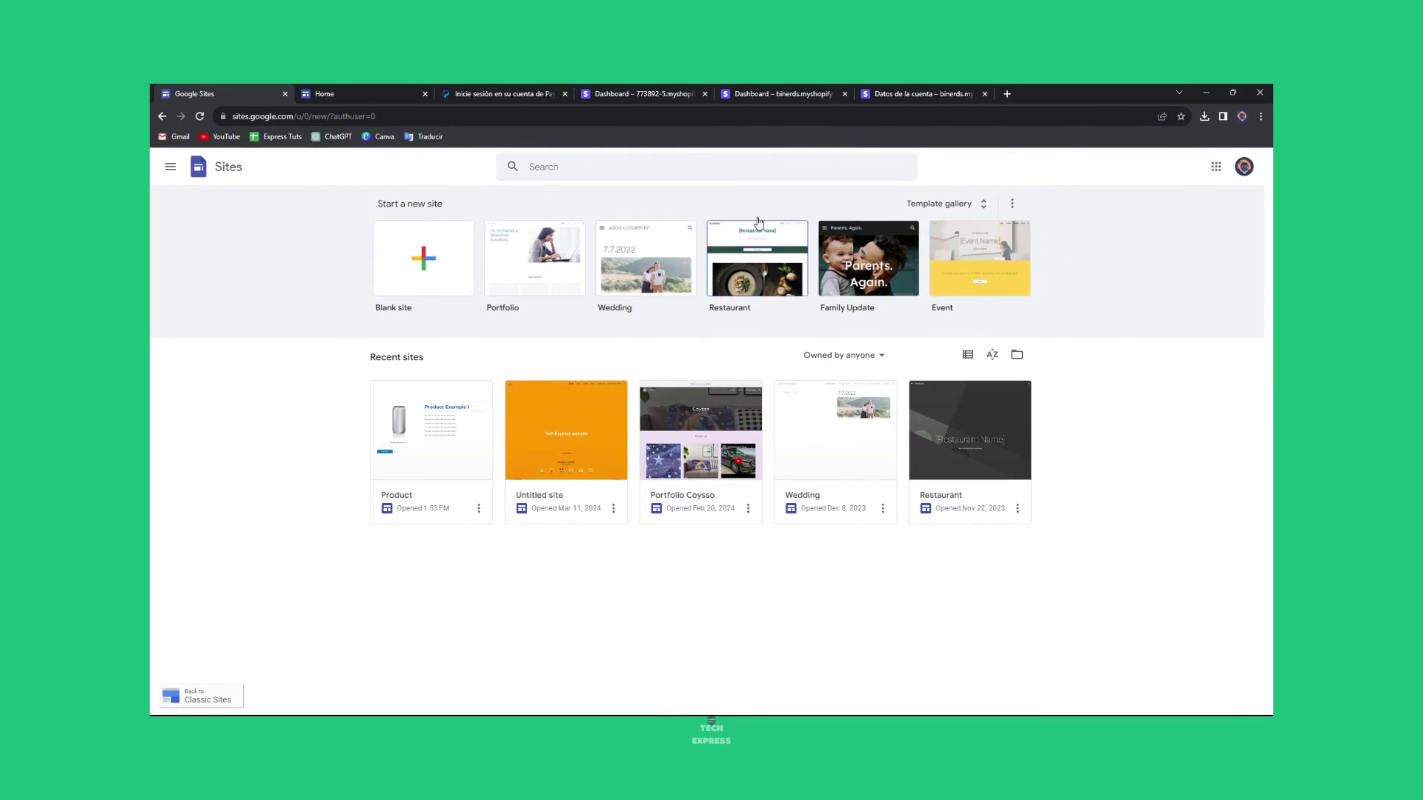
Bring the published Product Example 1 page back into view and close the PayPal sign-in tab
click(369, 93)
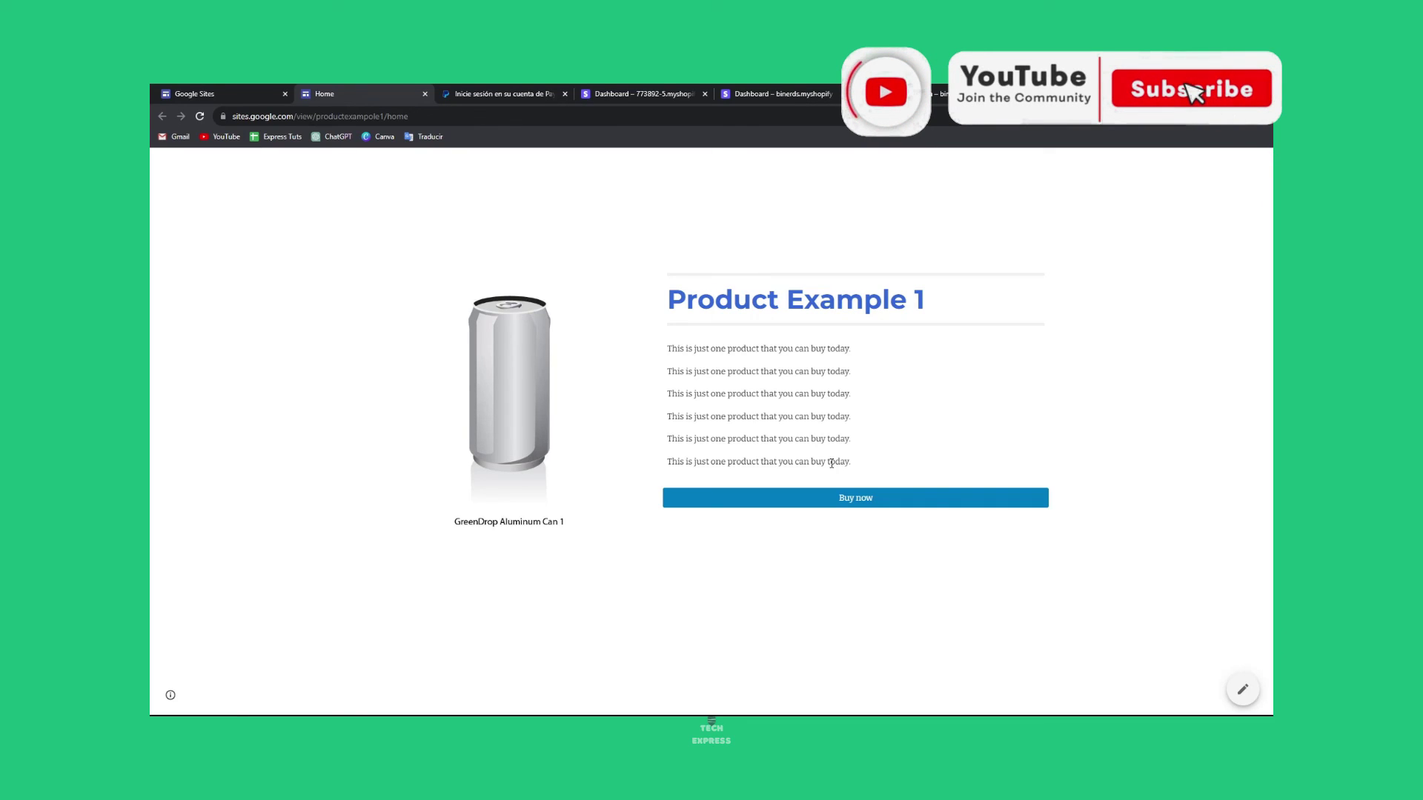
click(563, 95)
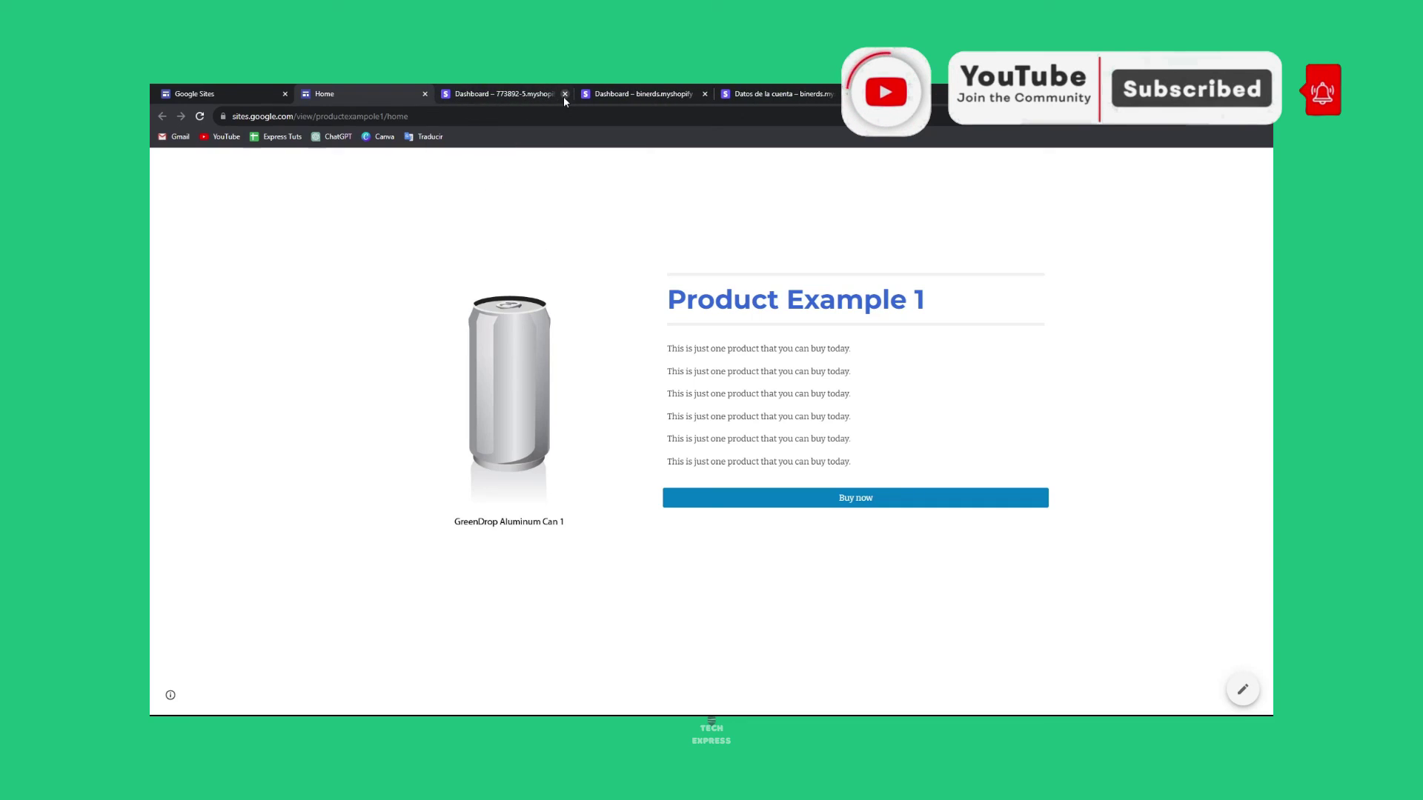
mouse_move(675, 714)
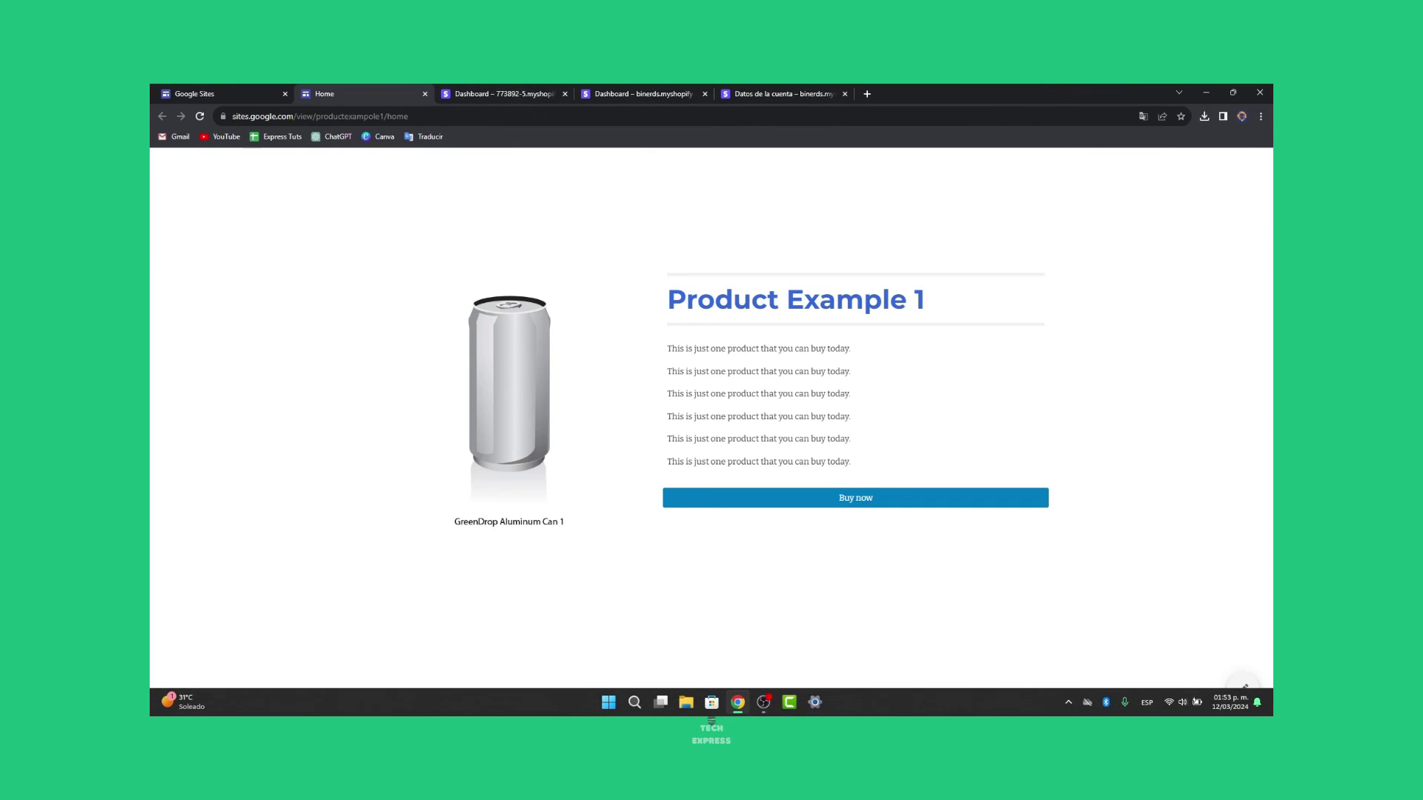